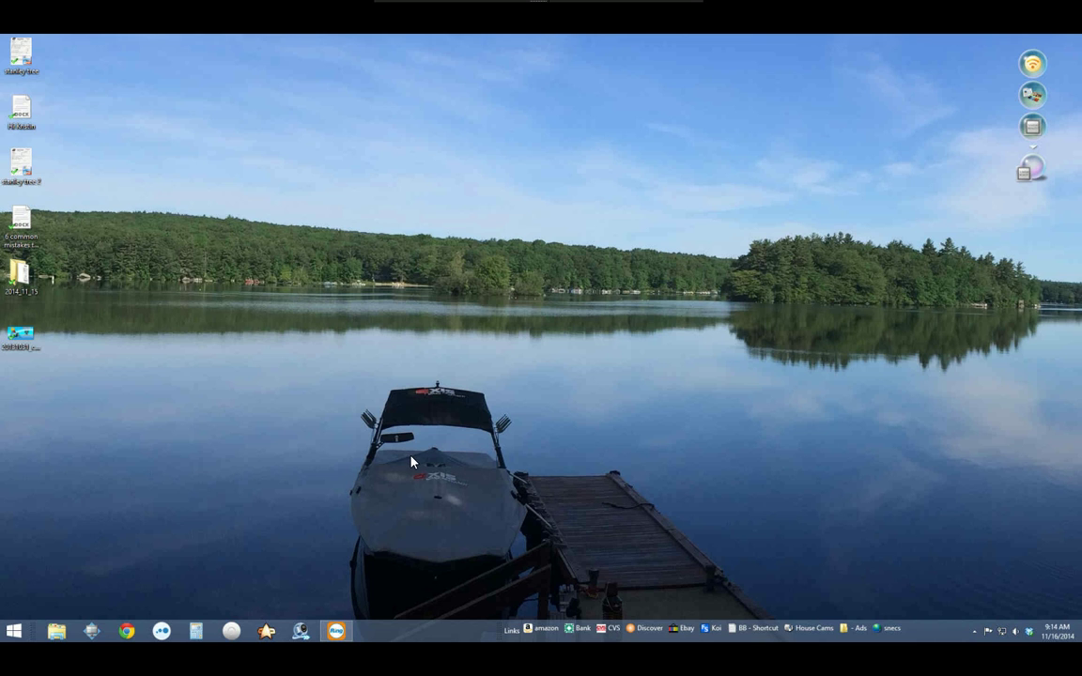
Step: Open Control Panel's Programs and Features and select Mozilla Thunderbird, then Visual C++ 2008 x86
{"action": "left_click", "coordinate": [14, 630]}
{"action": "left_click", "coordinate": [204, 509]}
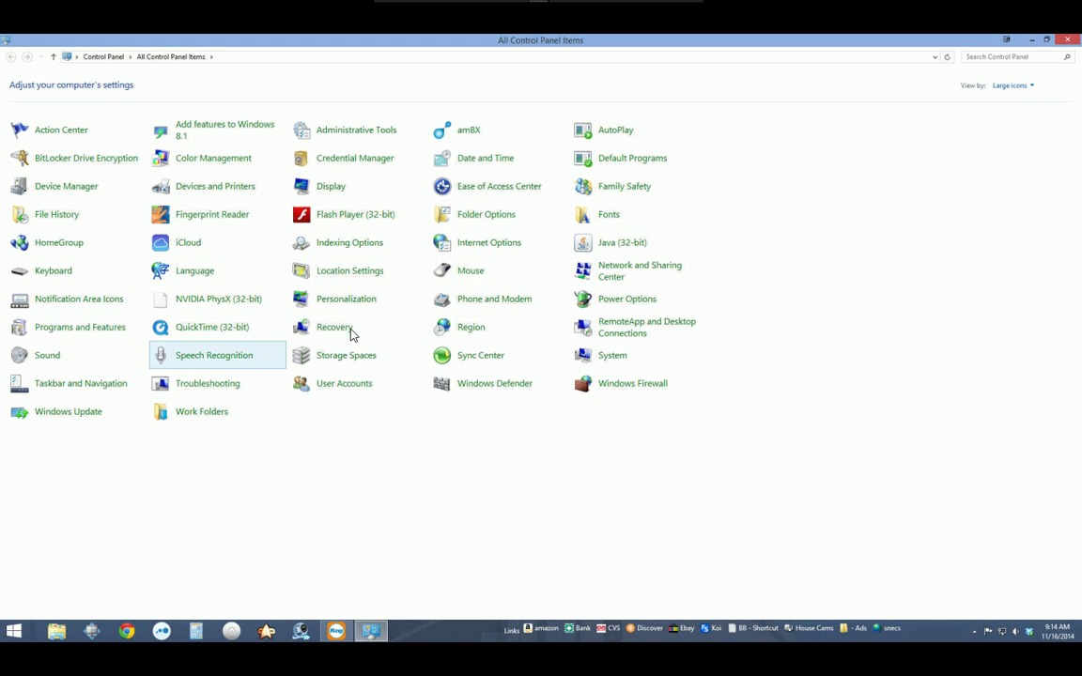
{"action": "left_click", "coordinate": [98, 331]}
{"action": "left_click", "coordinate": [227, 411]}
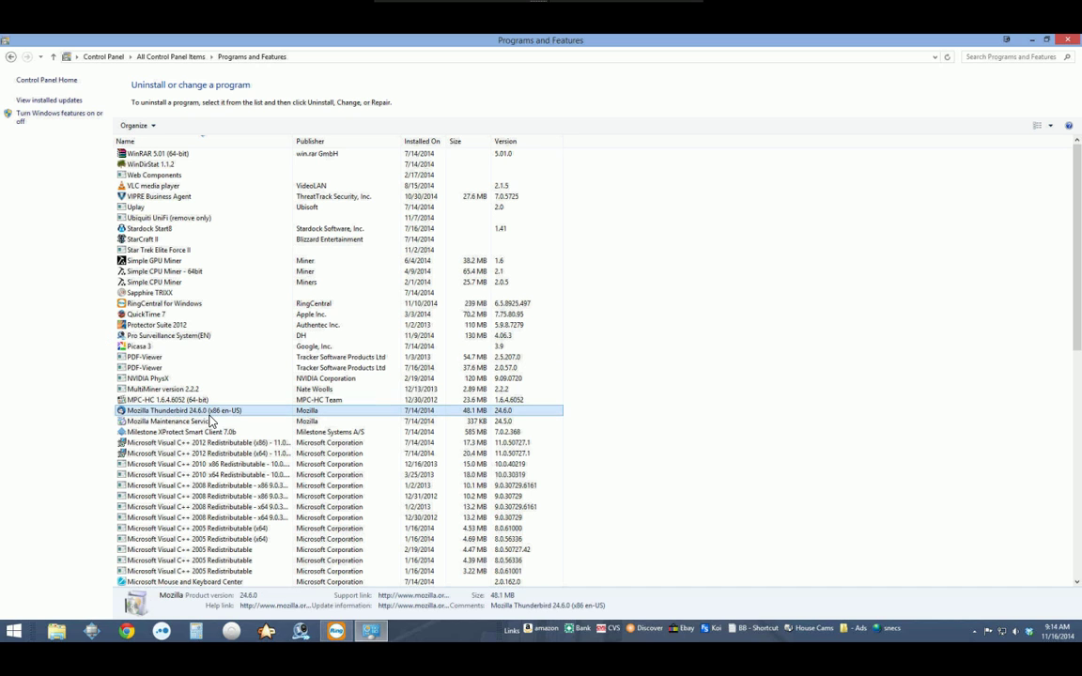
{"action": "scroll", "coordinate": [221, 418], "scroll_direction": "down", "scroll_amount": 2}
{"action": "scroll", "coordinate": [214, 421], "scroll_direction": "down", "scroll_amount": 1}
{"action": "scroll", "coordinate": [214, 421], "scroll_direction": "down", "scroll_amount": 1}
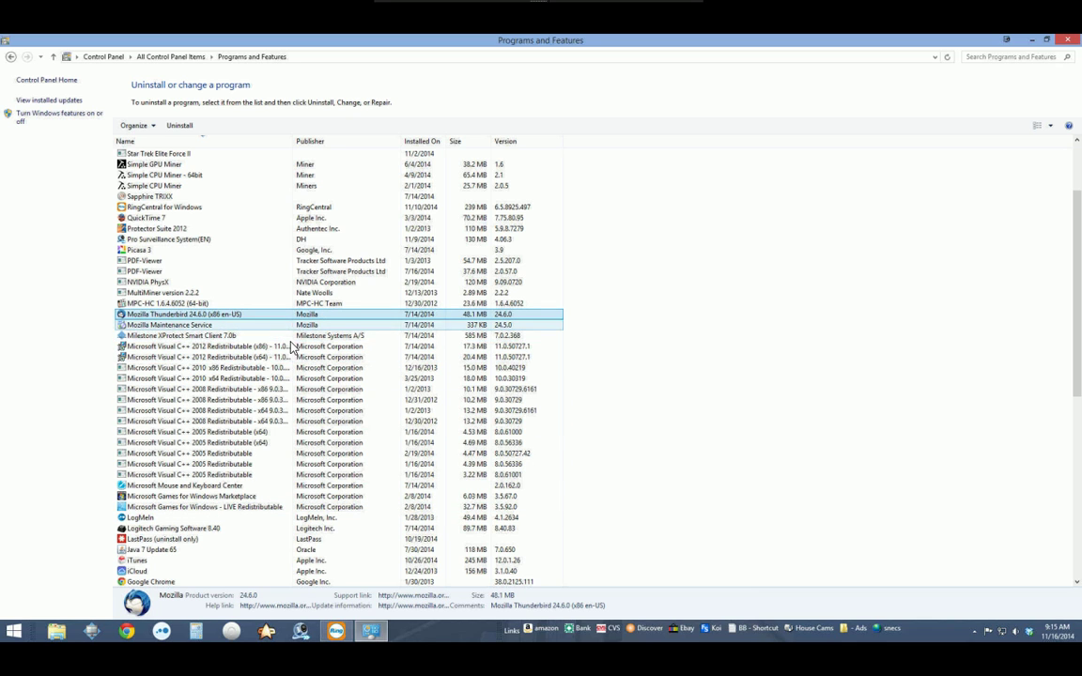
{"action": "left_click", "coordinate": [221, 388]}
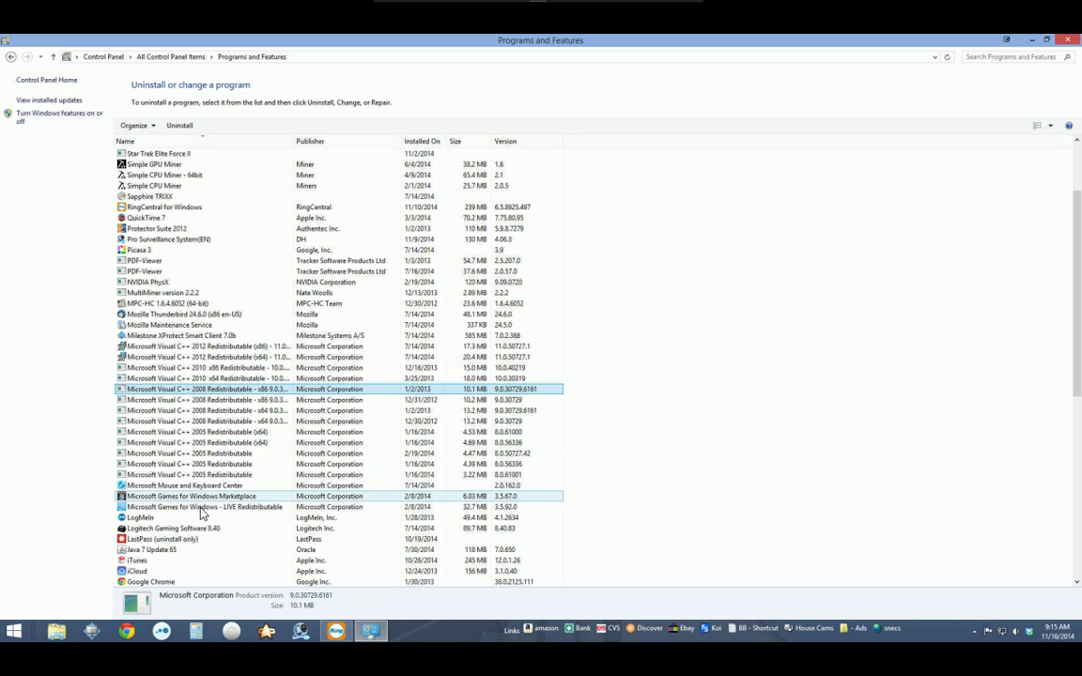
Step: Close Programs and Features and browse a maximized File Explorer to C:\Users\<user>
{"action": "left_click", "coordinate": [1070, 40]}
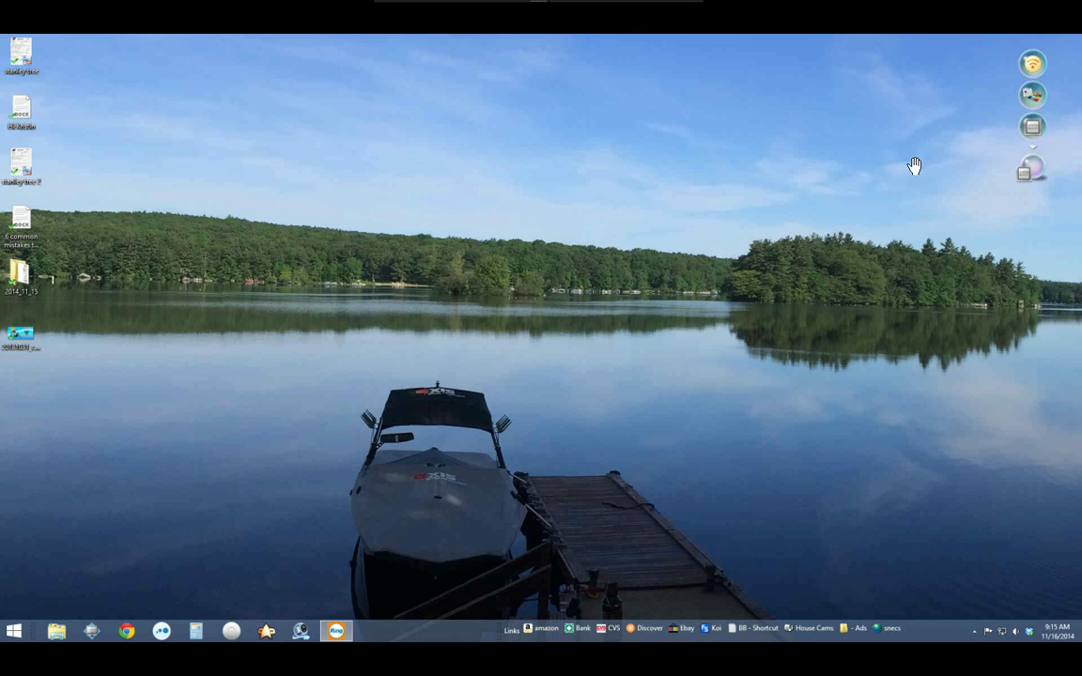
{"action": "left_click", "coordinate": [54, 630]}
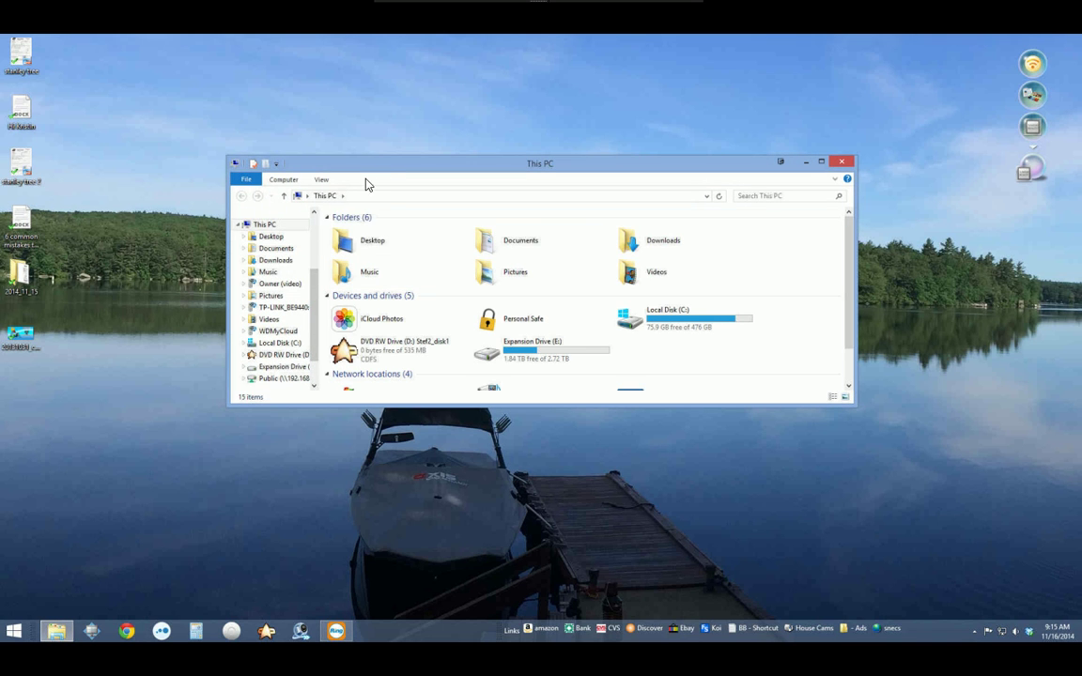
{"action": "double_click", "coordinate": [383, 173]}
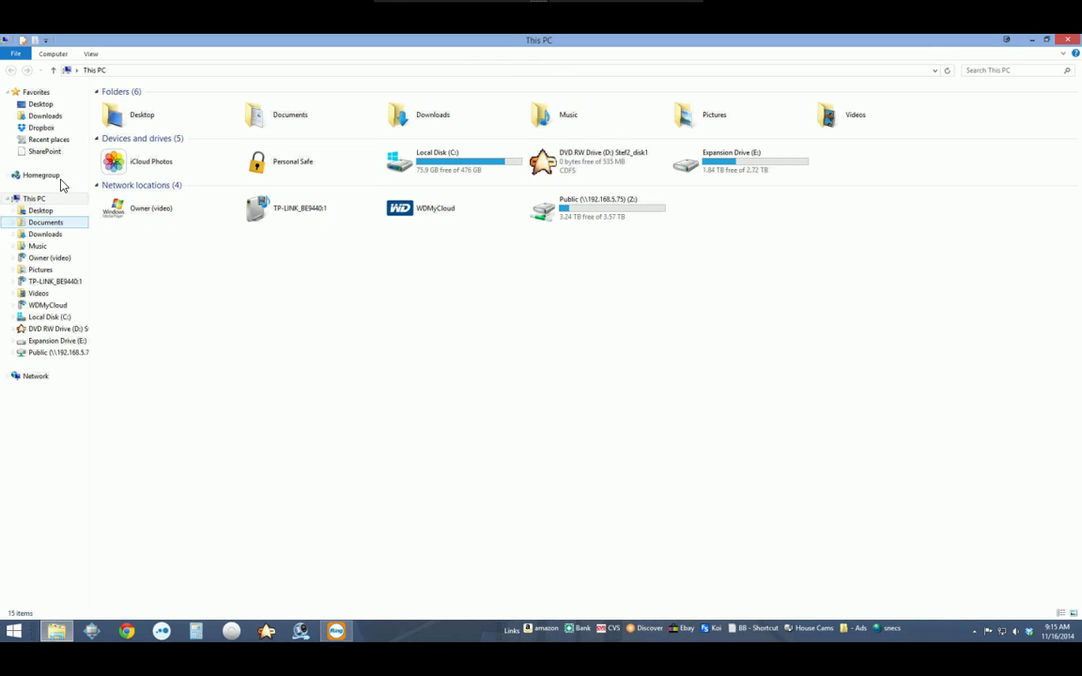
{"action": "left_click", "coordinate": [51, 257]}
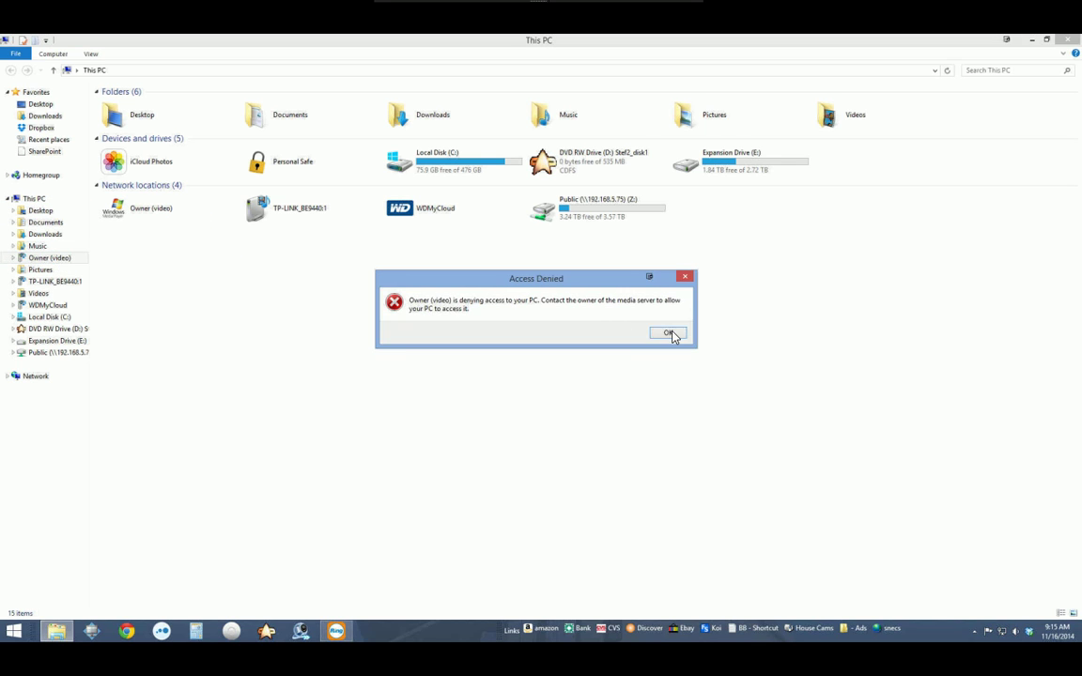
{"action": "left_click", "coordinate": [670, 333]}
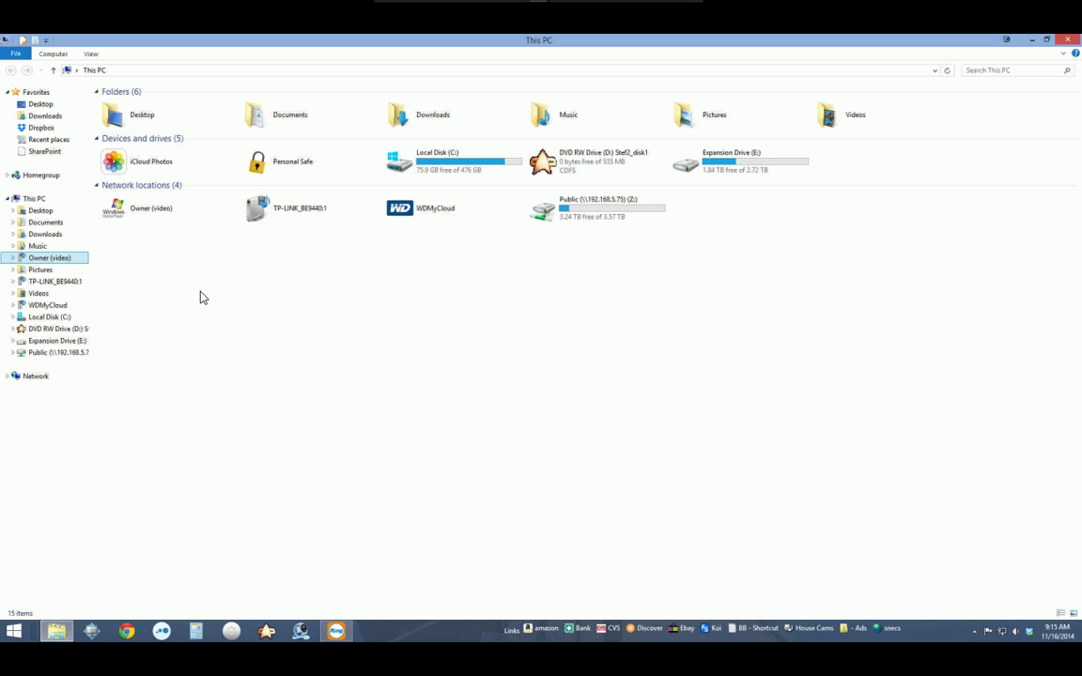
{"action": "left_click", "coordinate": [60, 319]}
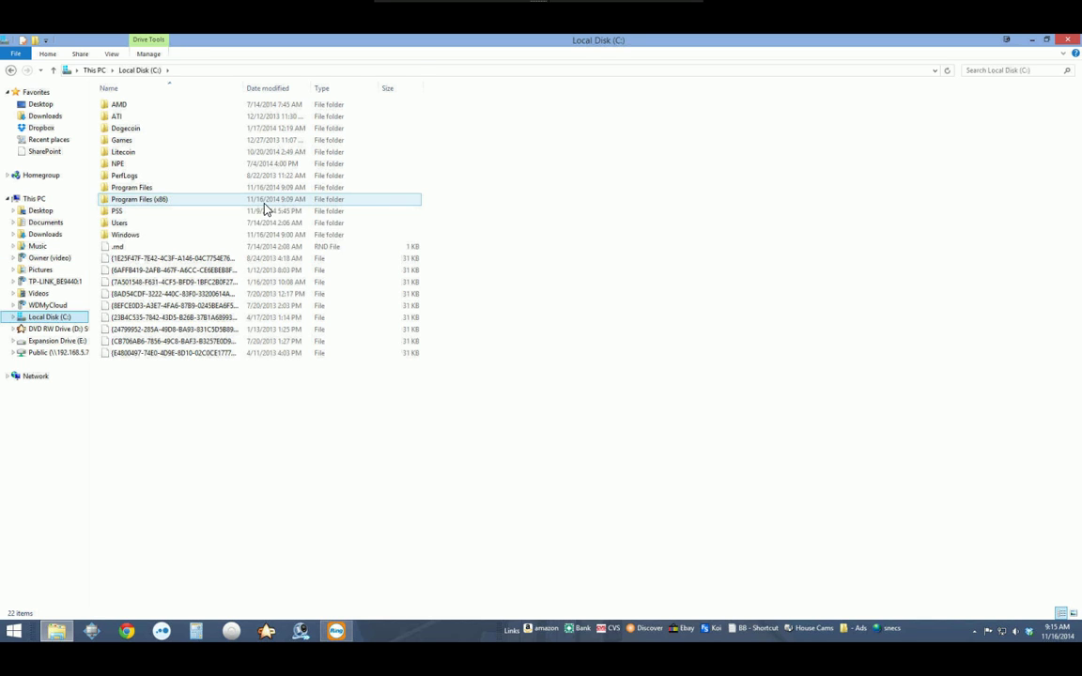
{"action": "double_click", "coordinate": [120, 201]}
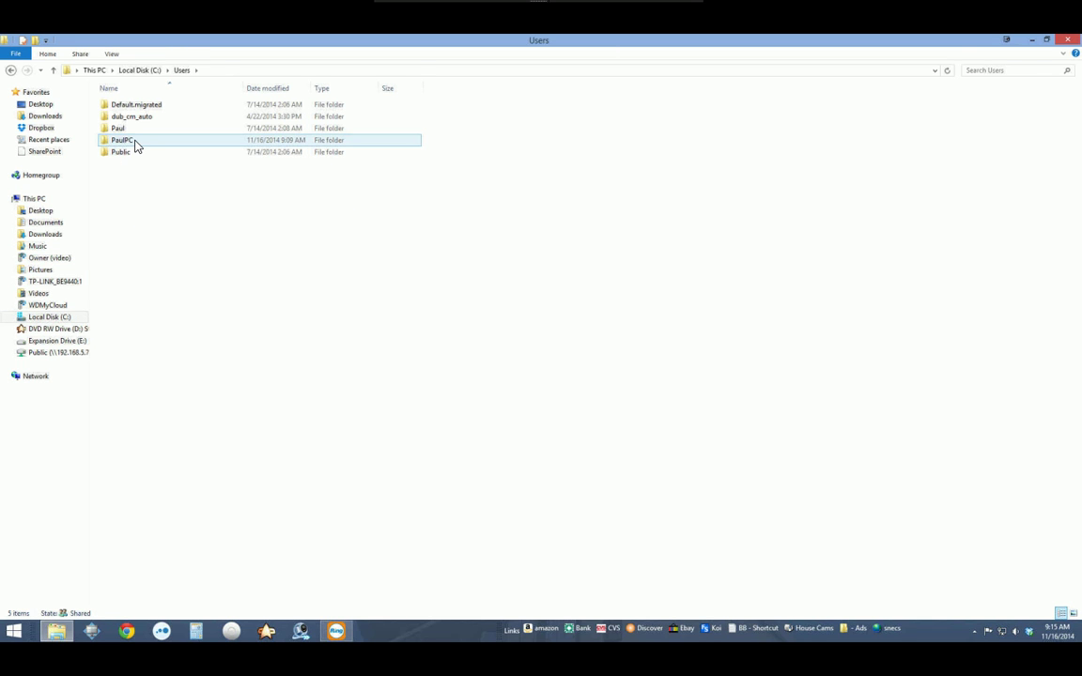
{"action": "double_click", "coordinate": [128, 140]}
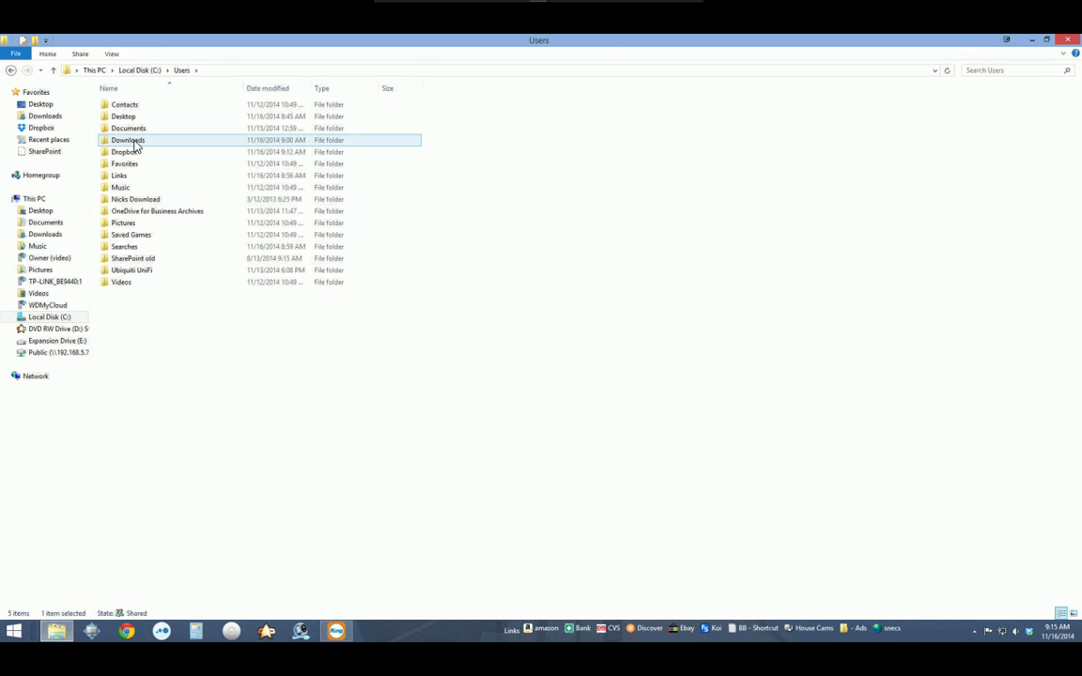
Step: Rename the SharePoint old folder to 'SharePoint old 2' and minimize the window
{"action": "left_click", "coordinate": [129, 258]}
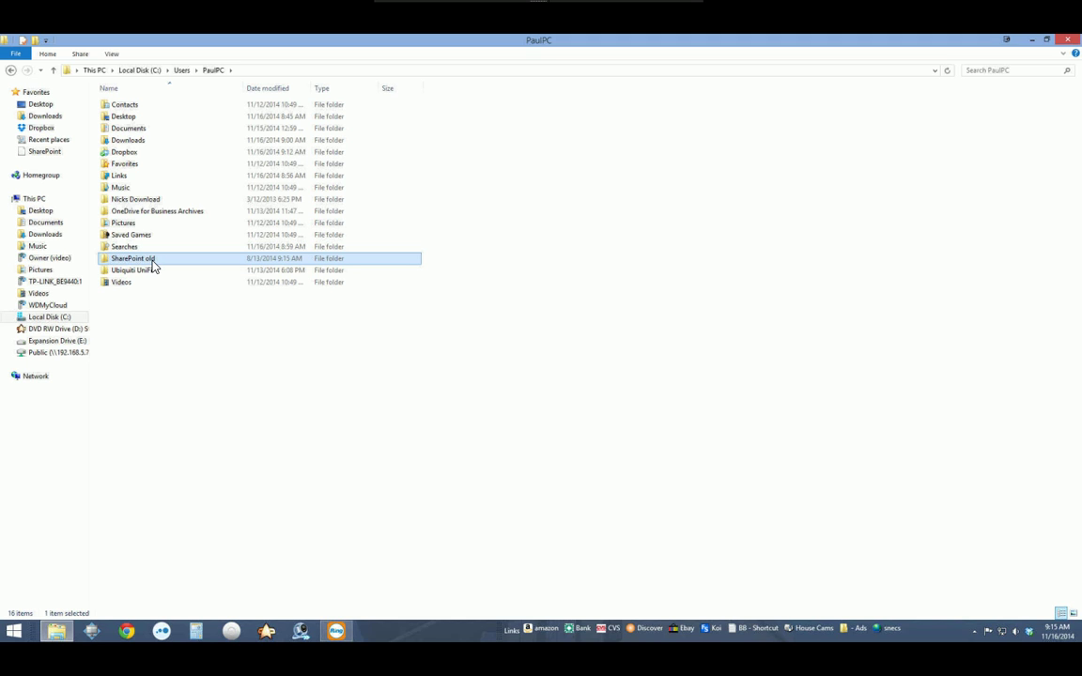
{"action": "right_click", "coordinate": [151, 261]}
{"action": "left_click", "coordinate": [184, 571]}
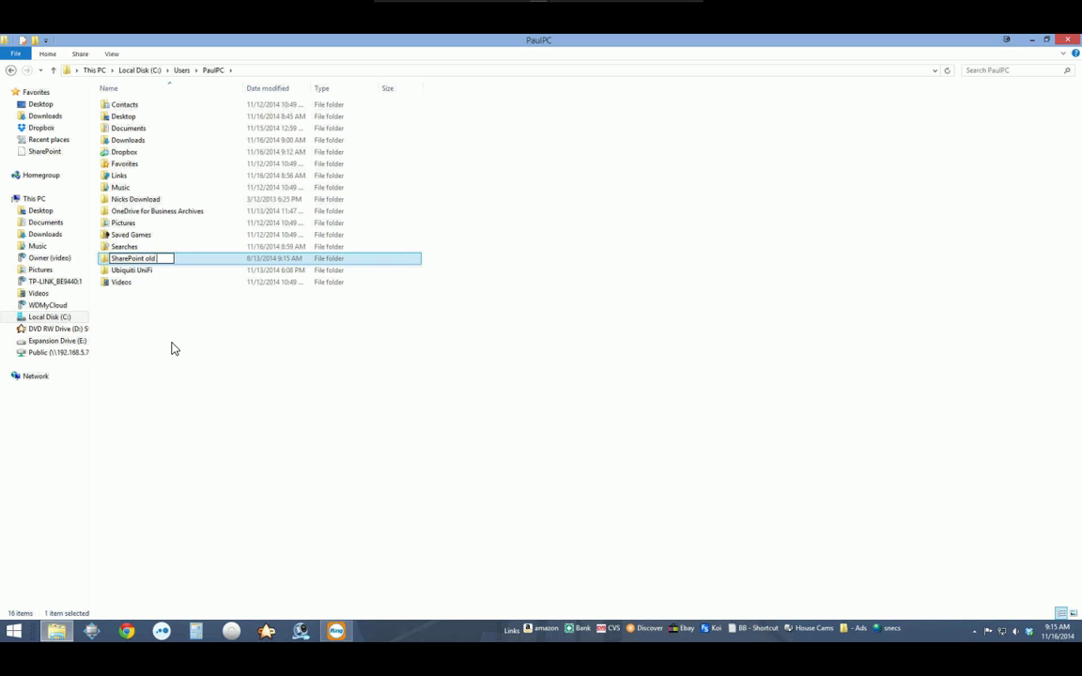
{"action": "type", "text": "2"}
{"action": "key", "text": "Return"}
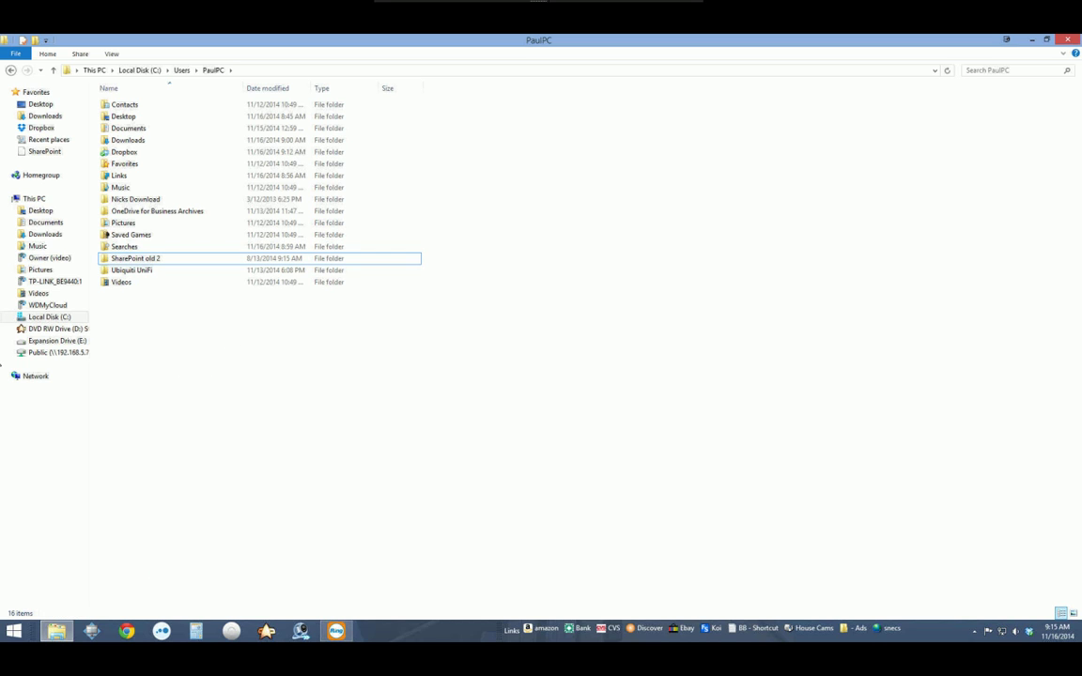
{"action": "left_click", "coordinate": [1034, 44]}
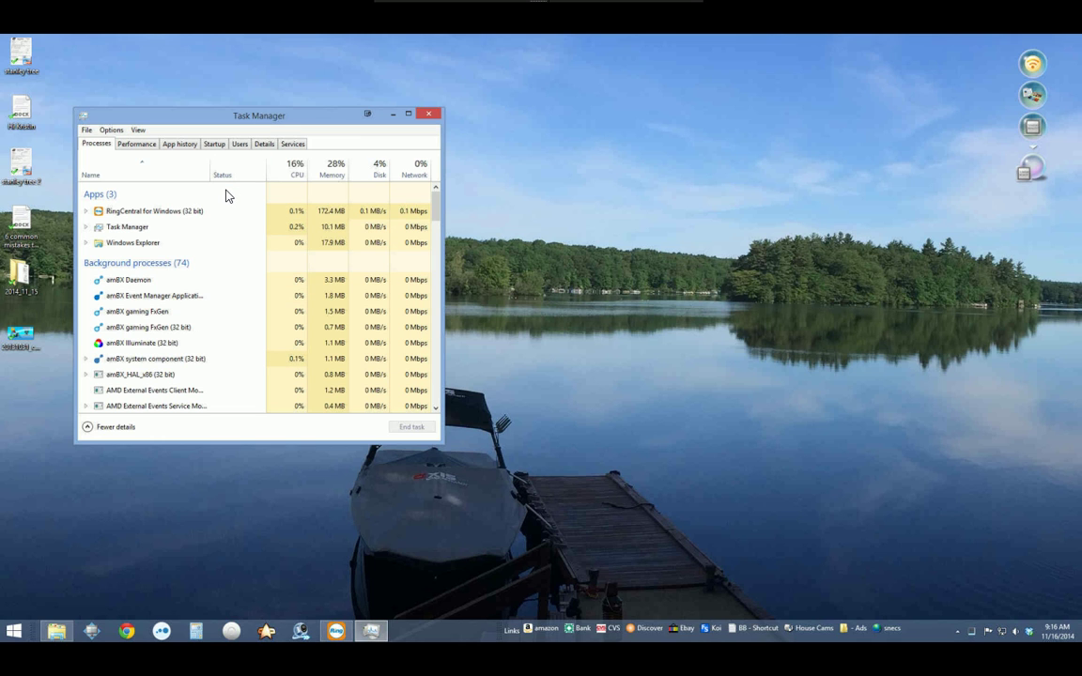
Step: Select the amBX gaming FxGen and Google Crash Handler processes in Task Manager
{"action": "left_click", "coordinate": [169, 312]}
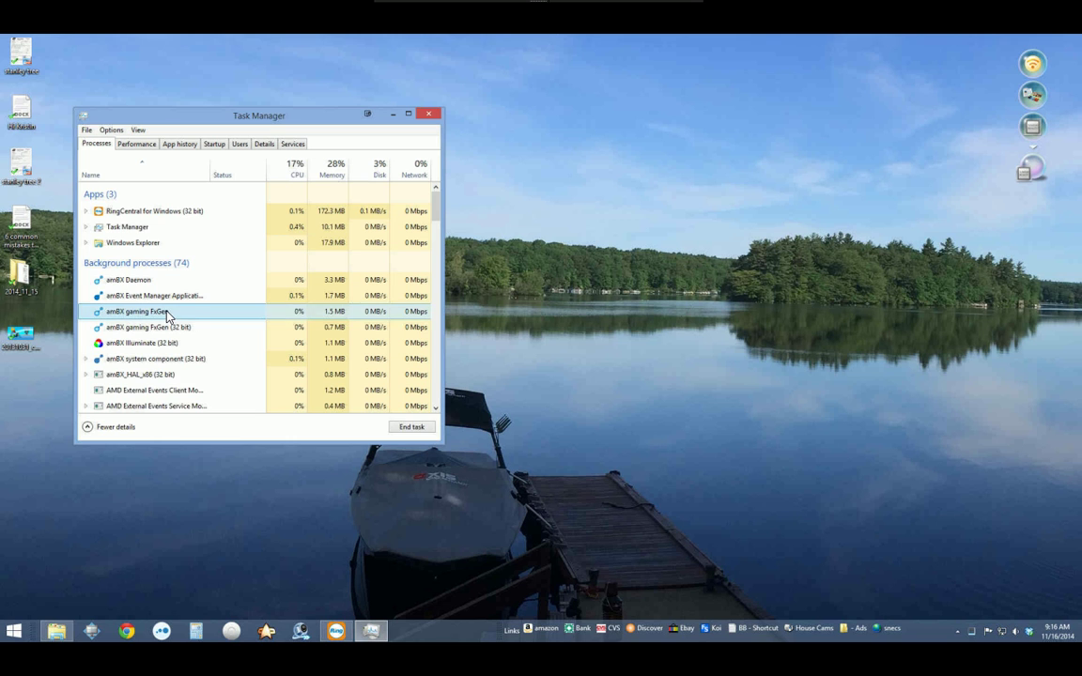
{"action": "scroll", "coordinate": [169, 316], "scroll_direction": "down", "scroll_amount": 2}
{"action": "scroll", "coordinate": [169, 316], "scroll_direction": "down", "scroll_amount": 1}
{"action": "scroll", "coordinate": [169, 317], "scroll_direction": "down", "scroll_amount": 1}
{"action": "scroll", "coordinate": [169, 316], "scroll_direction": "down", "scroll_amount": 1}
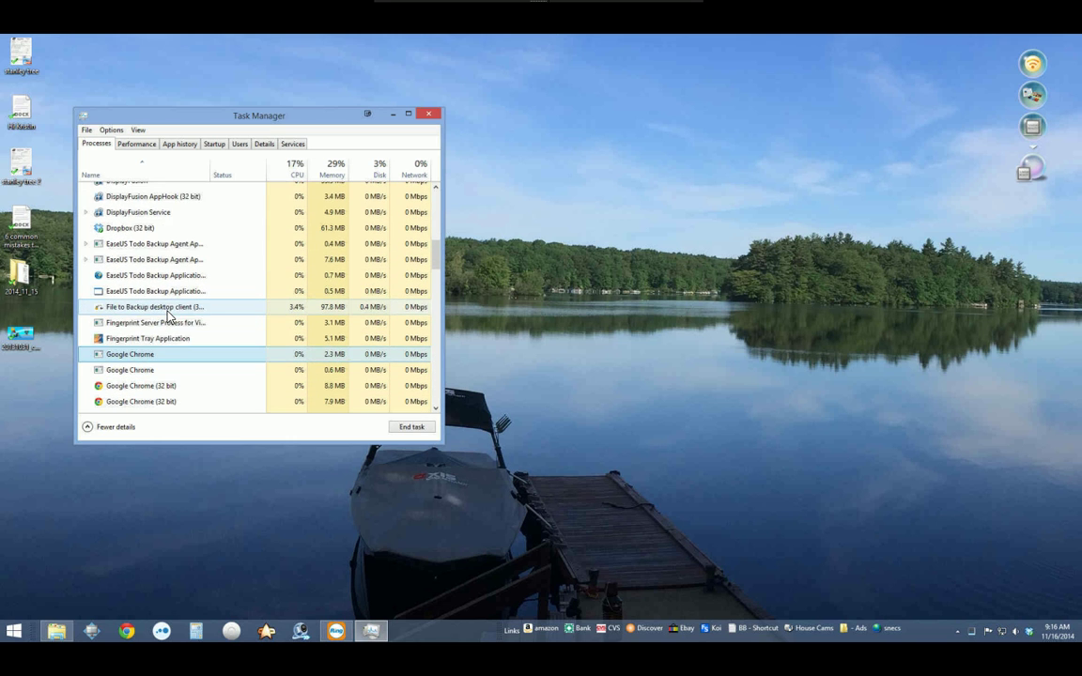
{"action": "scroll", "coordinate": [169, 316], "scroll_direction": "down", "scroll_amount": 1}
{"action": "scroll", "coordinate": [169, 315], "scroll_direction": "down", "scroll_amount": 1}
{"action": "scroll", "coordinate": [169, 316], "scroll_direction": "down", "scroll_amount": 1}
{"action": "scroll", "coordinate": [169, 316], "scroll_direction": "down", "scroll_amount": 1}
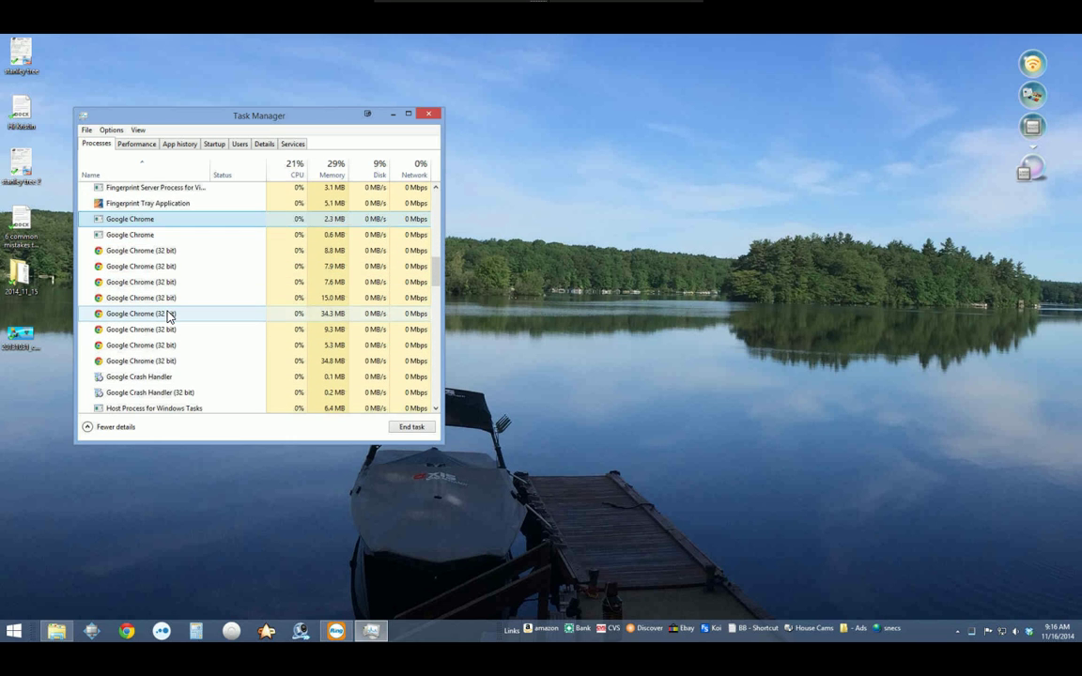
{"action": "scroll", "coordinate": [169, 317], "scroll_direction": "down", "scroll_amount": 1}
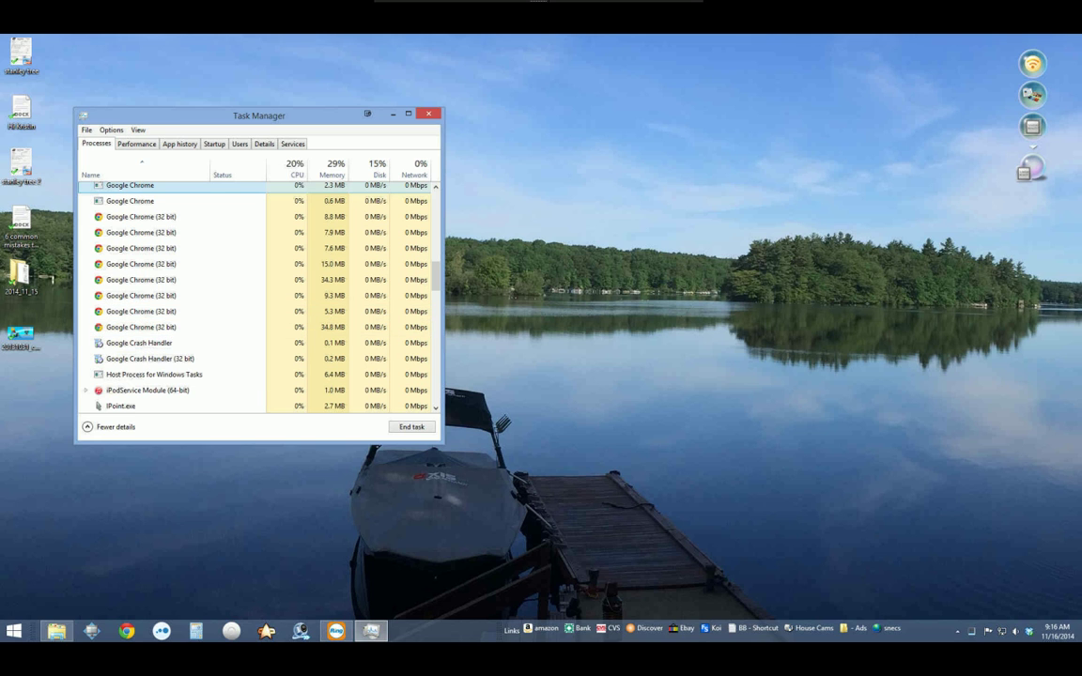
{"action": "left_click", "coordinate": [170, 344]}
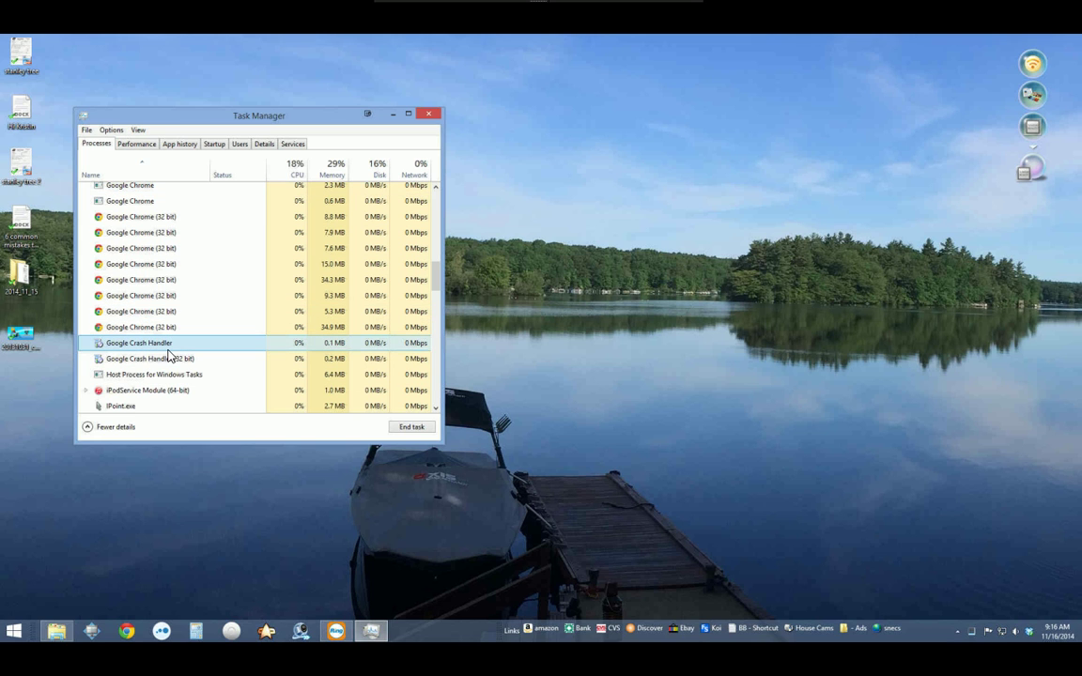
{"action": "scroll", "coordinate": [170, 349], "scroll_direction": "down", "scroll_amount": 4}
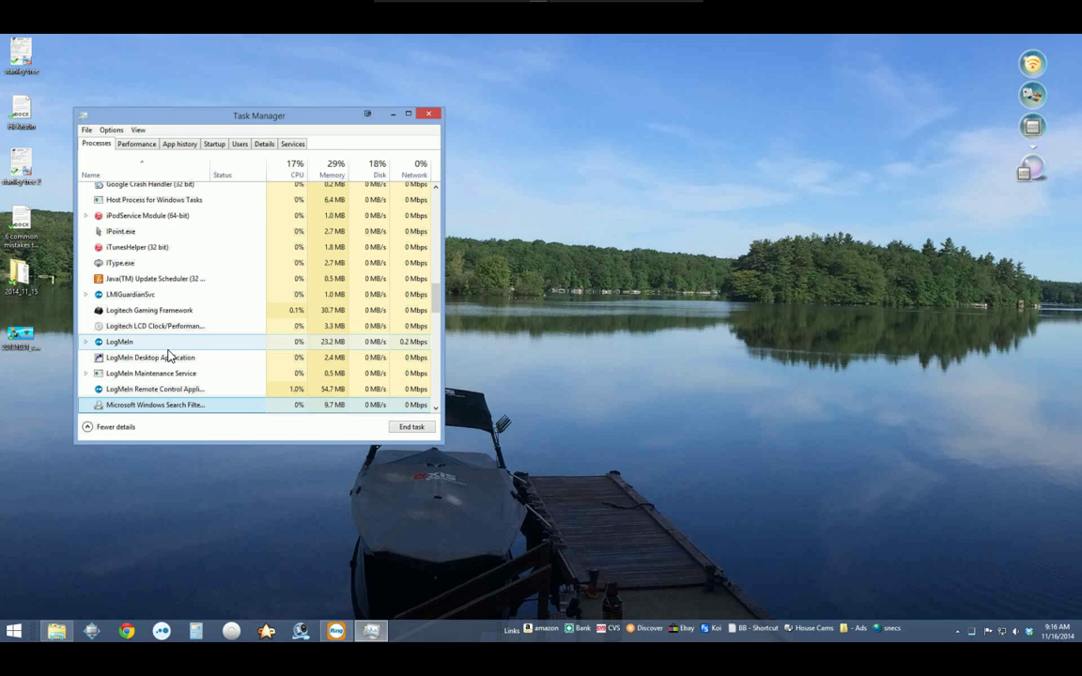
{"action": "scroll", "coordinate": [240, 345], "scroll_direction": "down", "scroll_amount": 3}
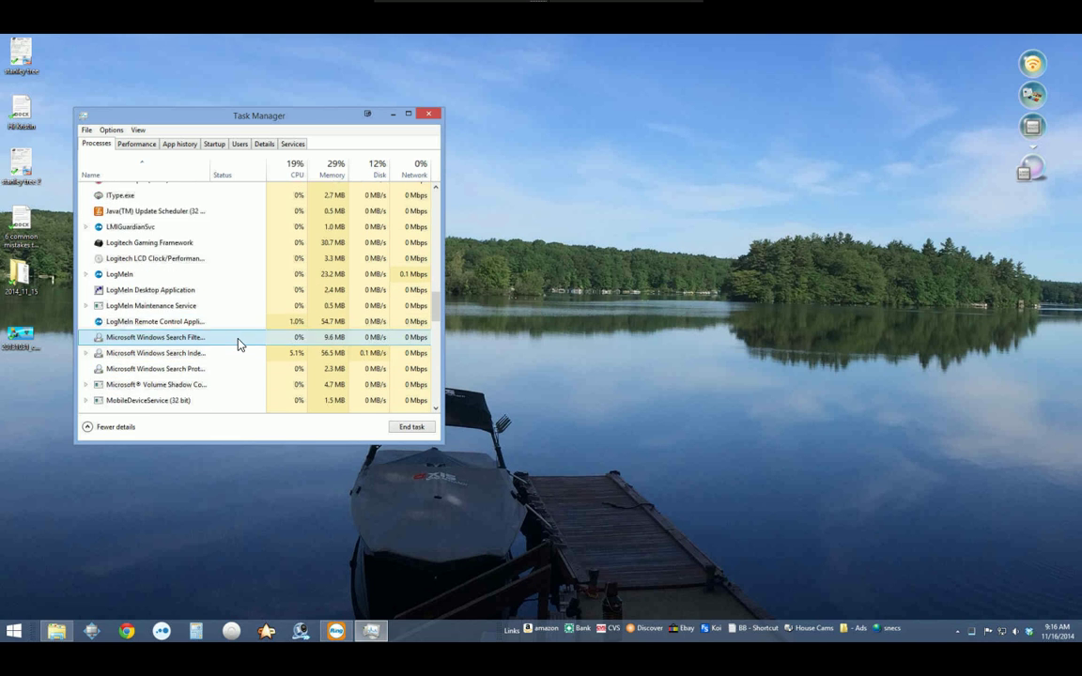
{"action": "scroll", "coordinate": [214, 305], "scroll_direction": "down", "scroll_amount": 3}
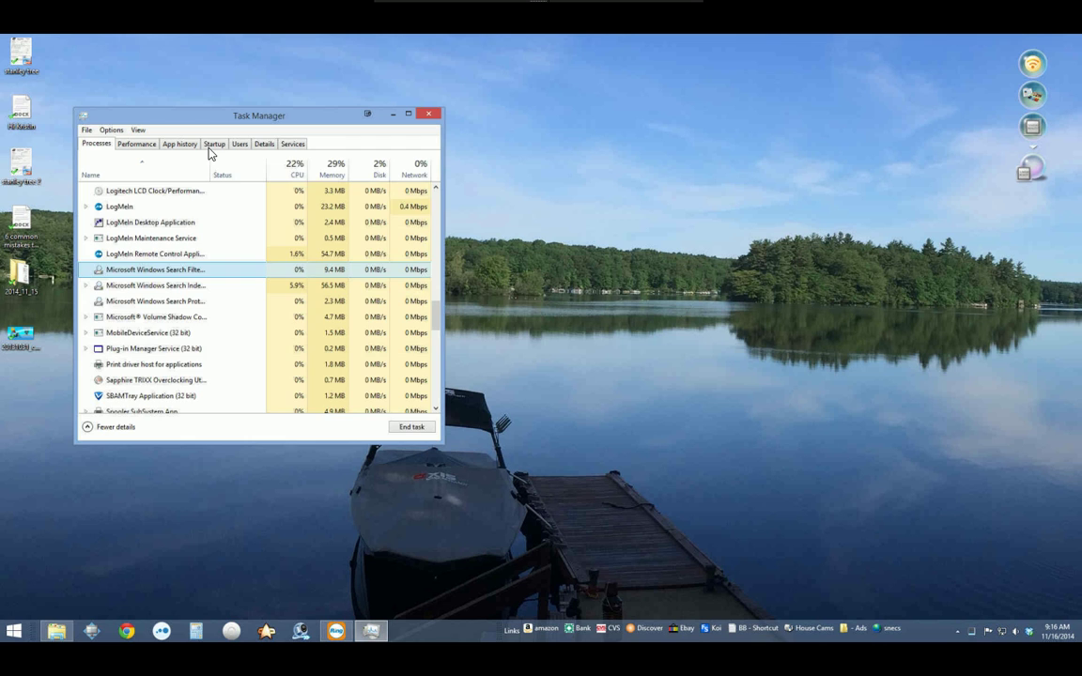
Step: Review the per-executable process list on Task Manager's Details tab
{"action": "left_click", "coordinate": [264, 143]}
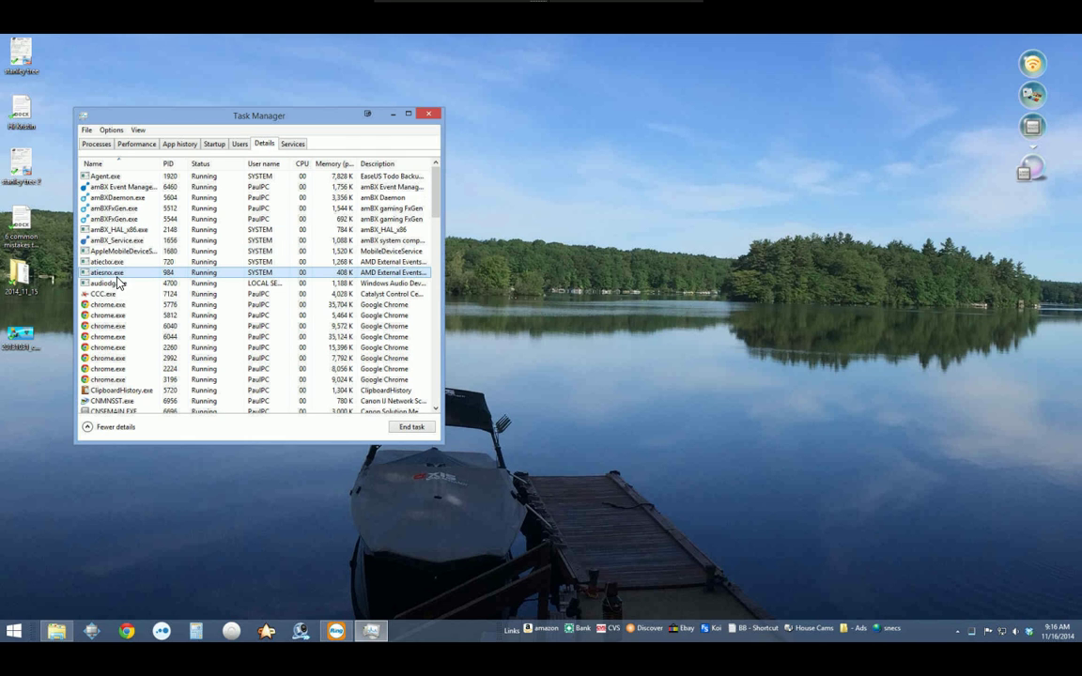
{"action": "scroll", "coordinate": [192, 315], "scroll_direction": "down", "scroll_amount": 10}
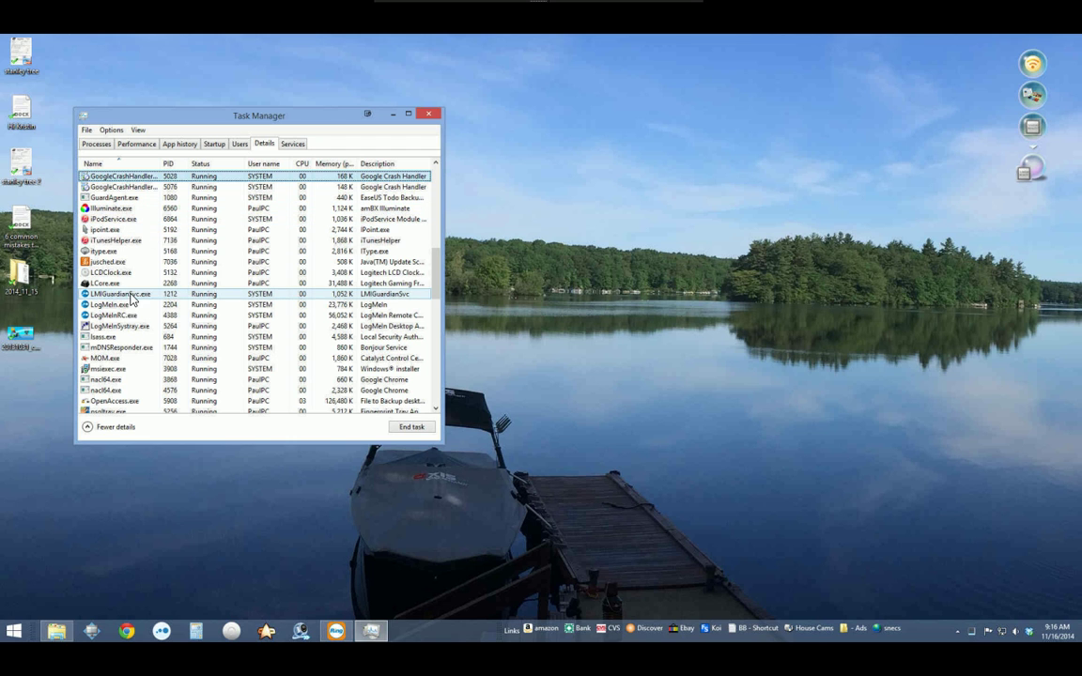
{"action": "scroll", "coordinate": [132, 361], "scroll_direction": "down", "scroll_amount": 1}
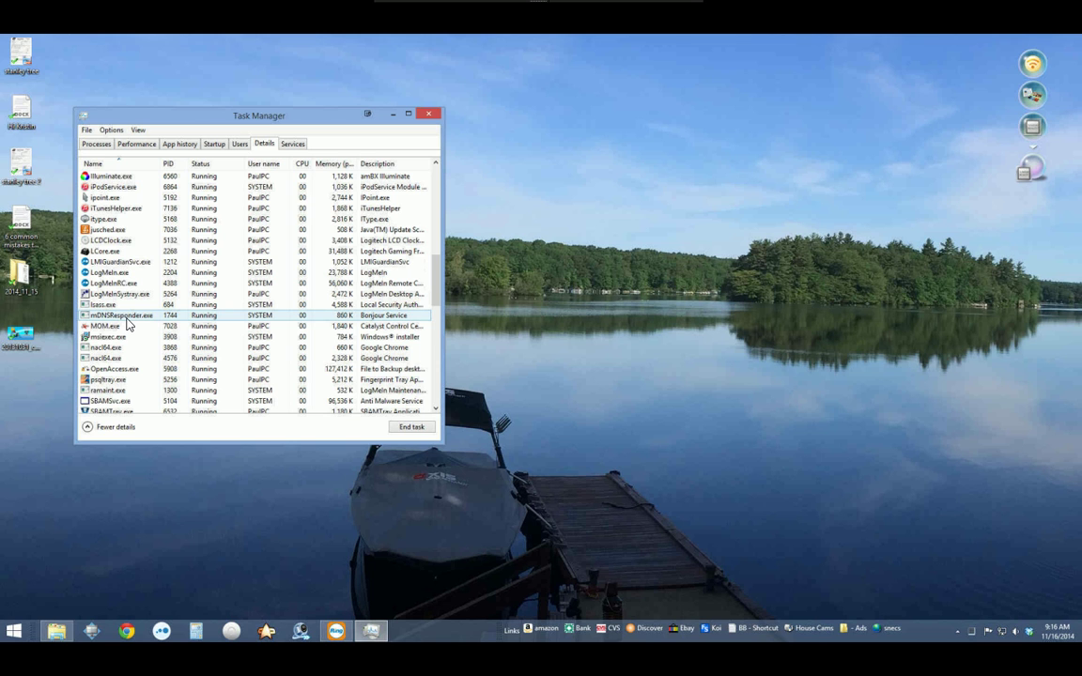
{"action": "left_click", "coordinate": [130, 324]}
{"action": "key", "text": "Home"}
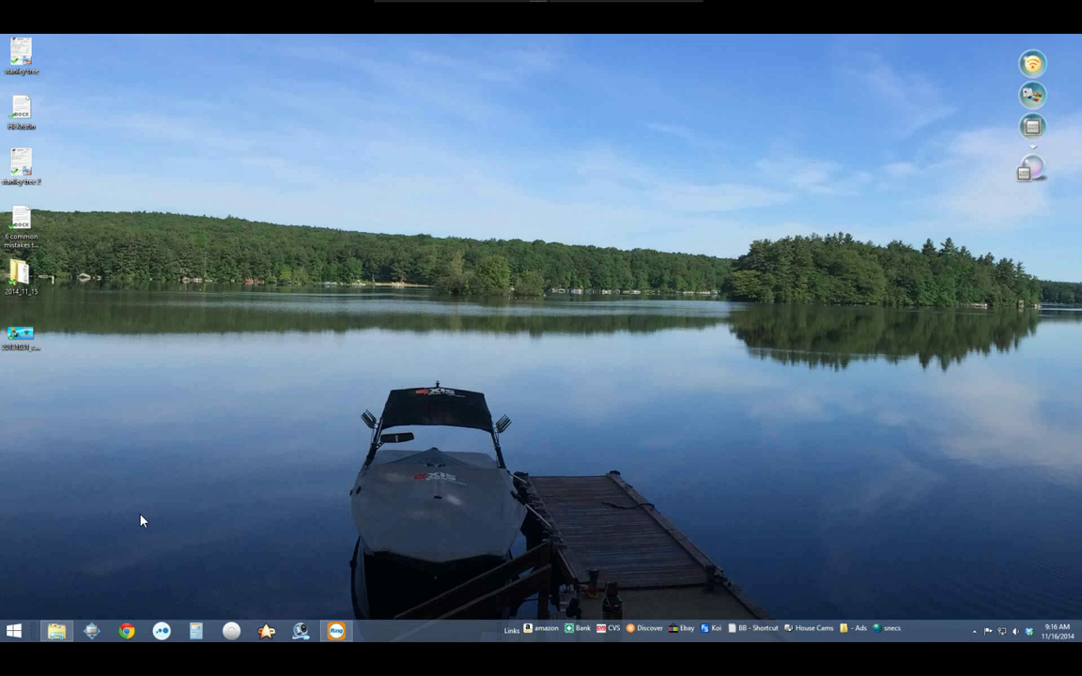
Step: Launch Run from Start search and go to %appdata% (the Roaming folder)
{"action": "left_click", "coordinate": [14, 630]}
{"action": "type", "text": "run"}
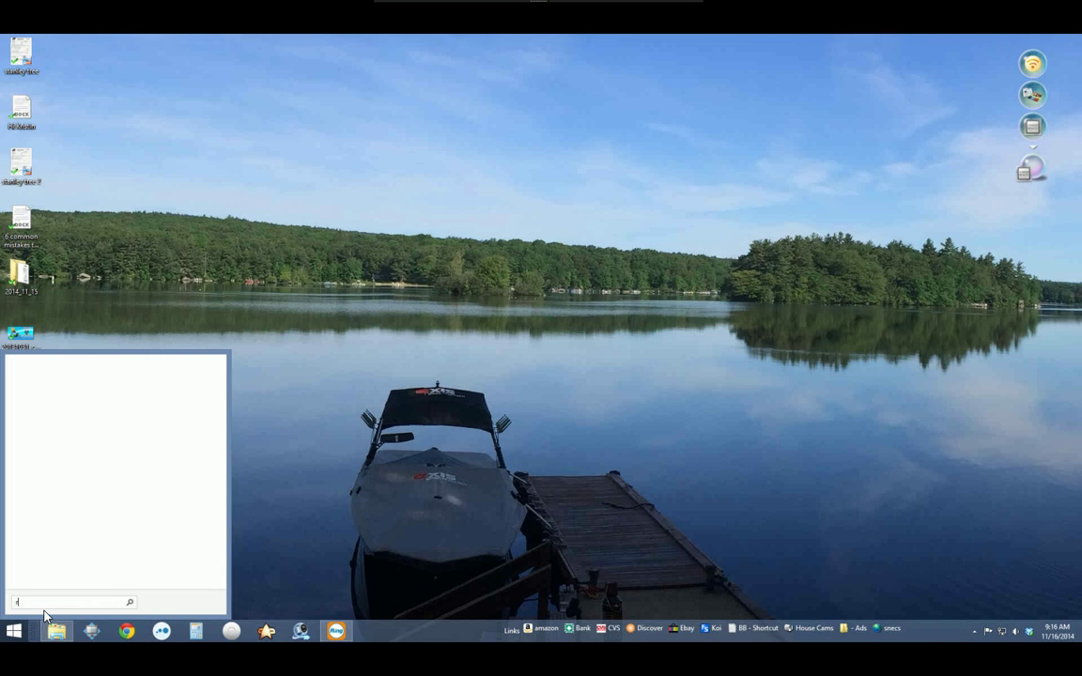
{"action": "key", "text": "Return"}
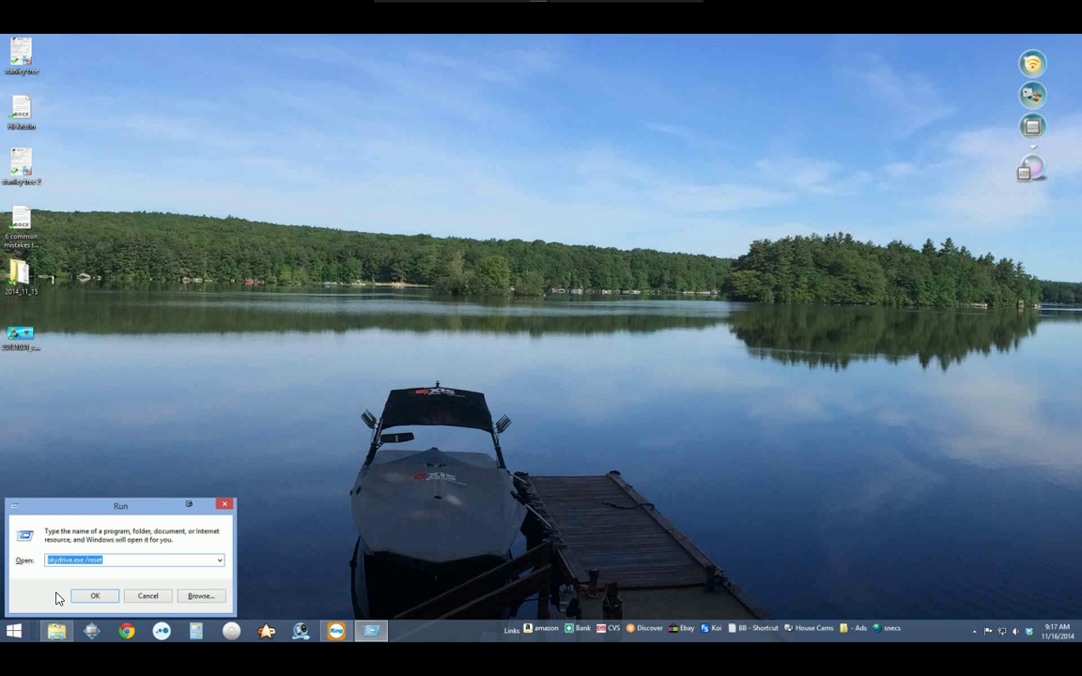
{"action": "type", "text": "%"}
{"action": "type", "text": "appdata"}
{"action": "type", "text": "%"}
{"action": "key", "text": "Return"}
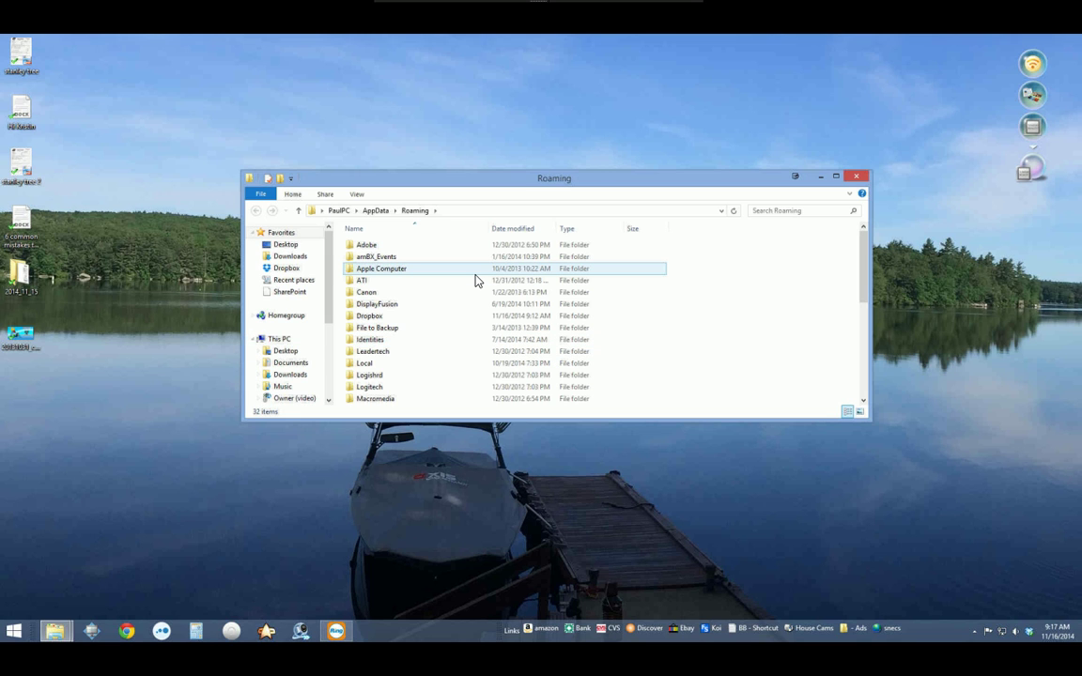
Step: Go to AppData\Local\Microsoft\Office, check the Spw folder, and delete it
{"action": "left_click", "coordinate": [376, 210]}
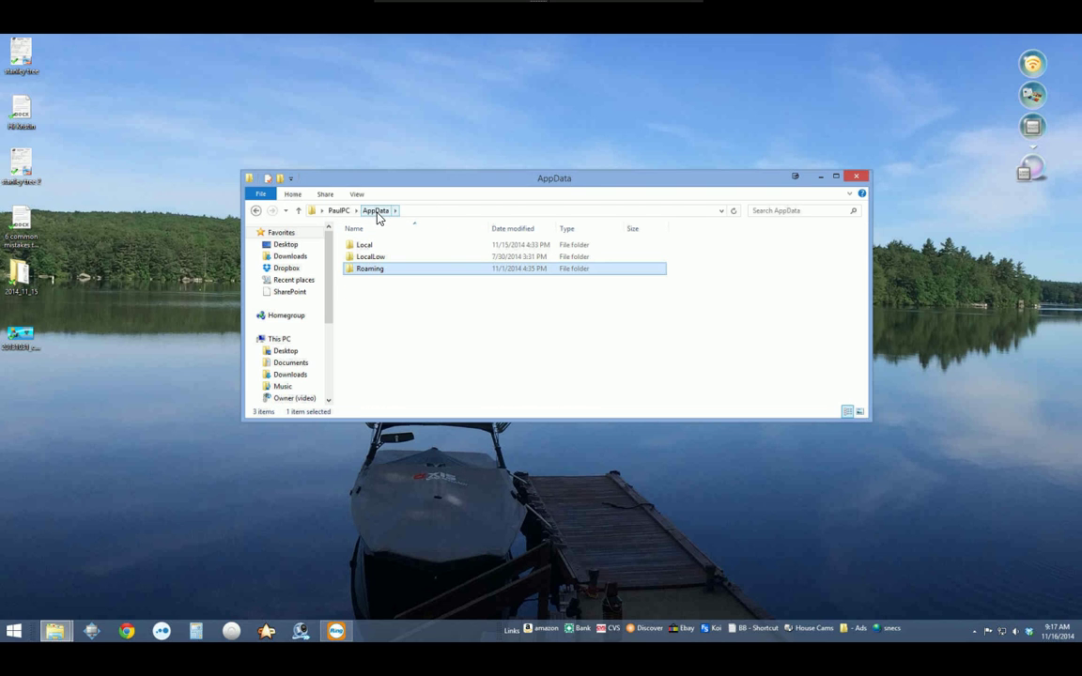
{"action": "left_click", "coordinate": [367, 268]}
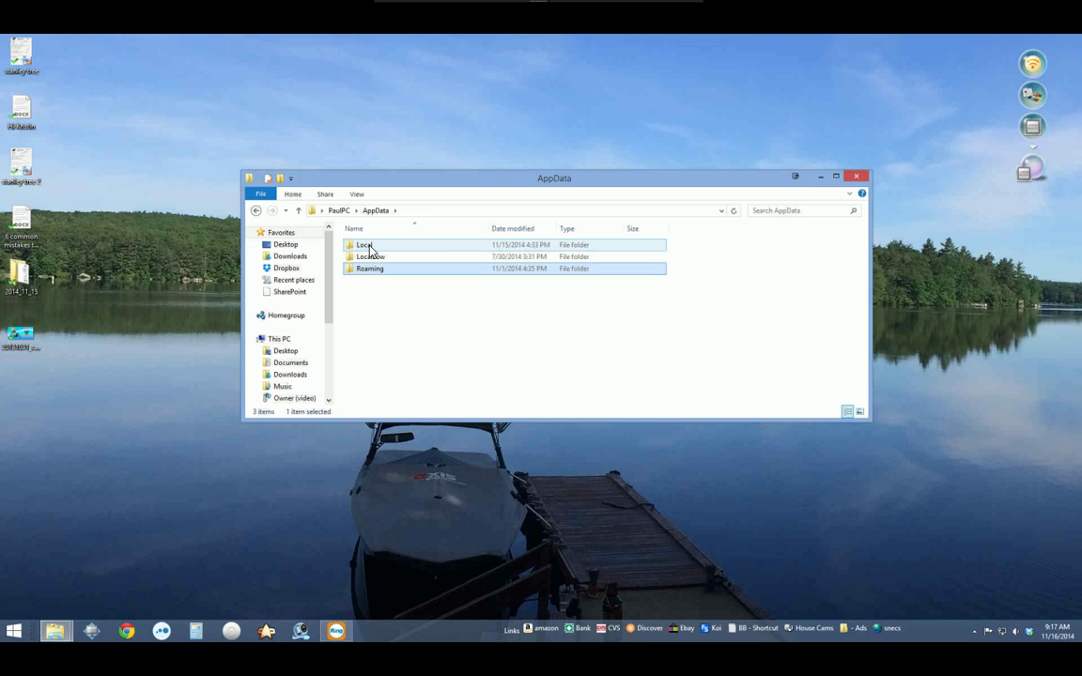
{"action": "double_click", "coordinate": [369, 245]}
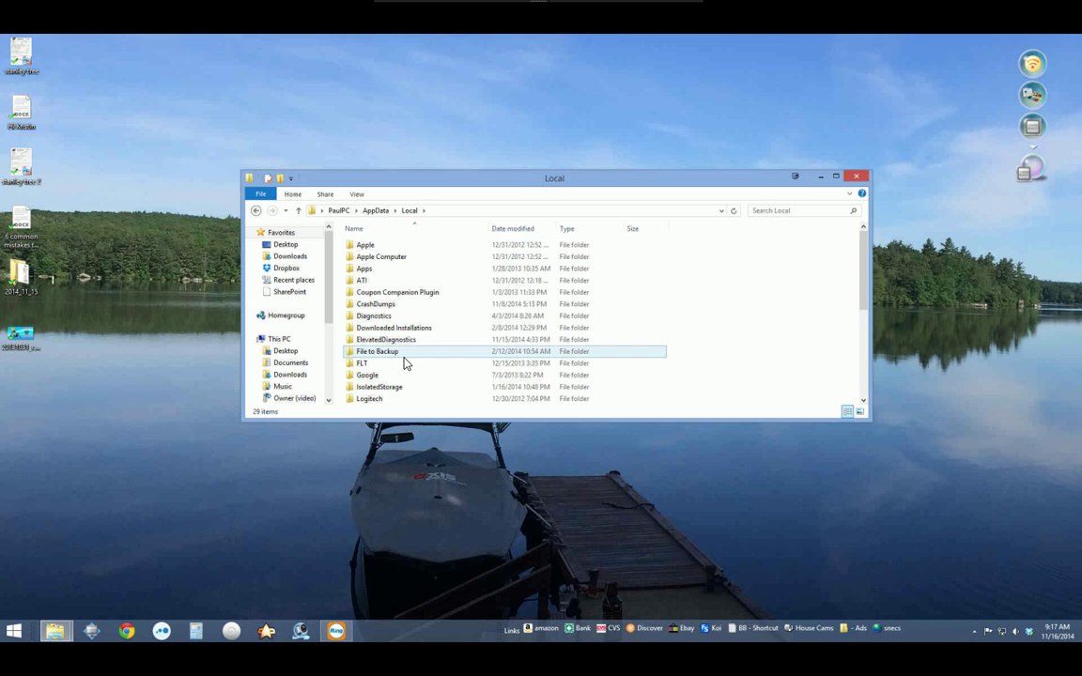
{"action": "scroll", "coordinate": [406, 363], "scroll_direction": "down", "scroll_amount": 5}
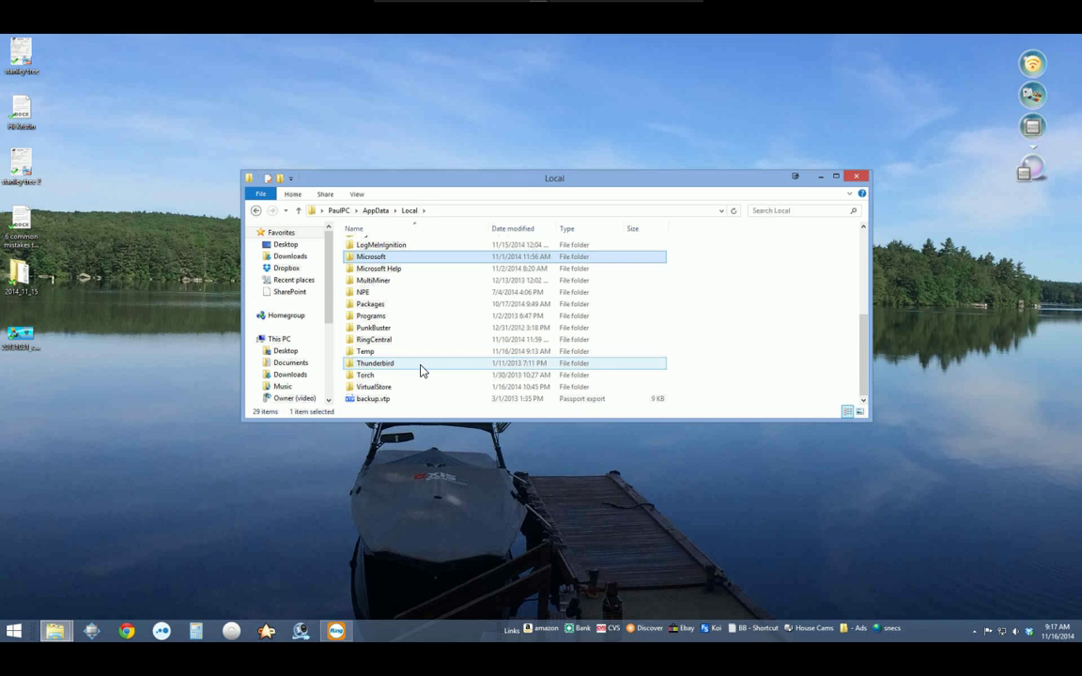
{"action": "double_click", "coordinate": [380, 257]}
{"action": "scroll", "coordinate": [385, 282], "scroll_direction": "down", "scroll_amount": 5}
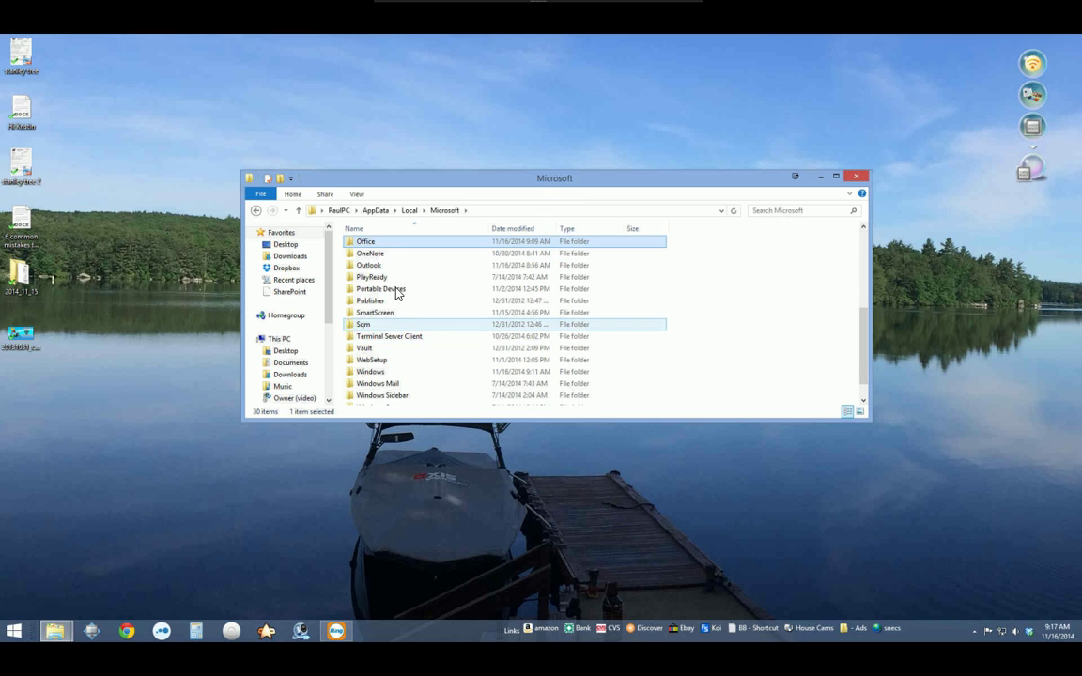
{"action": "left_click", "coordinate": [366, 241]}
{"action": "double_click", "coordinate": [367, 241]}
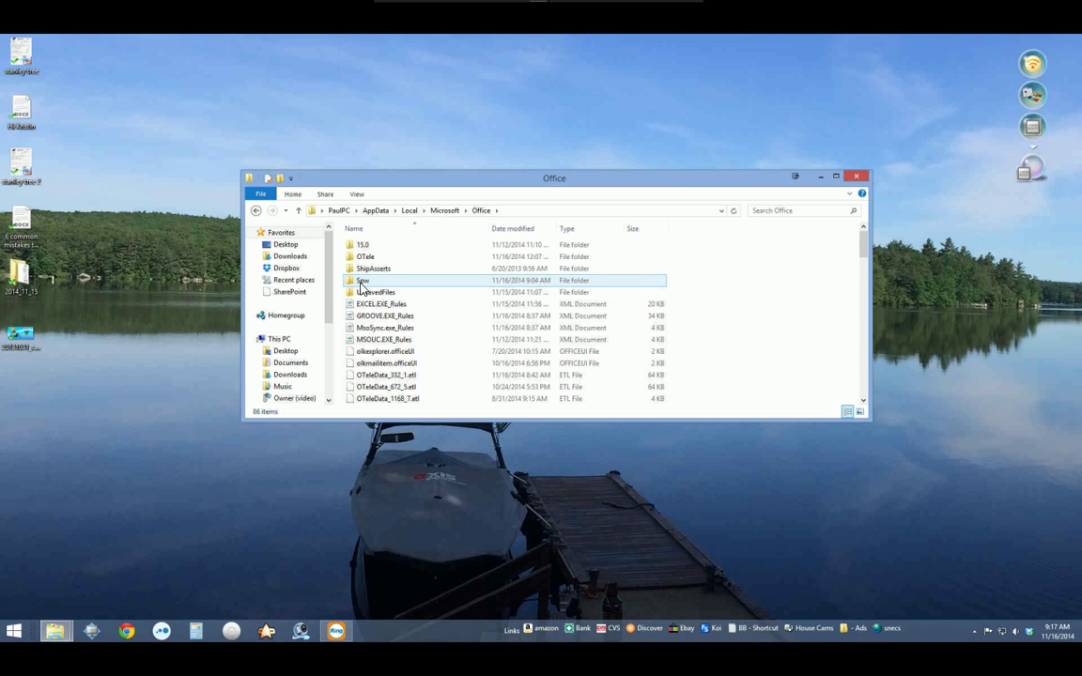
{"action": "mouse_move", "coordinate": [362, 281]}
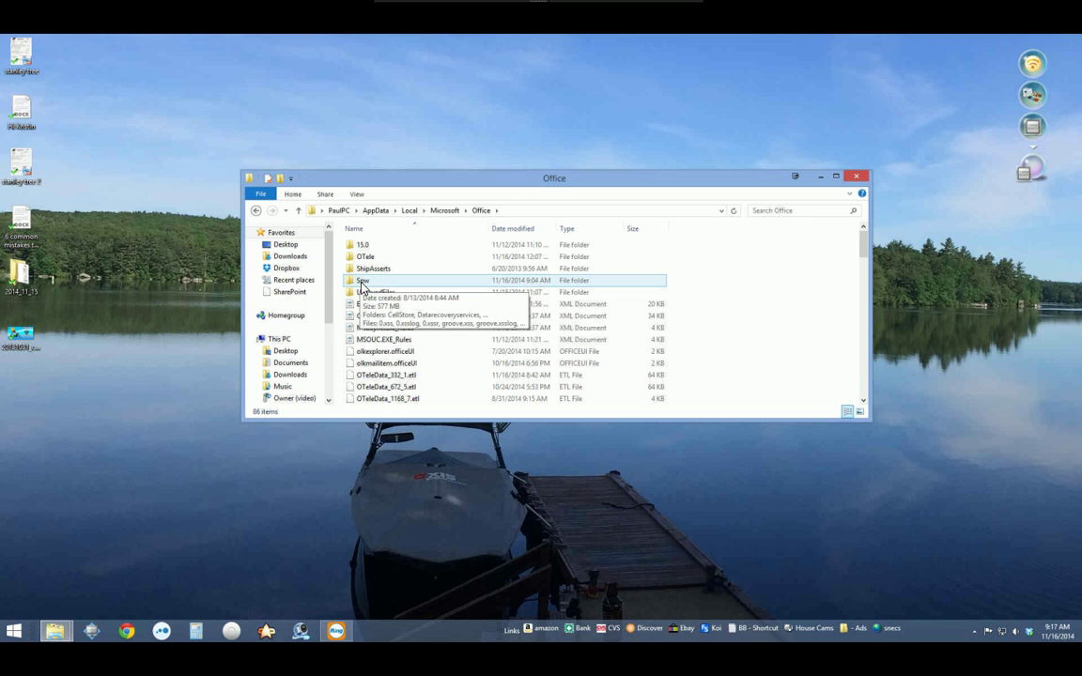
{"action": "double_click", "coordinate": [361, 282]}
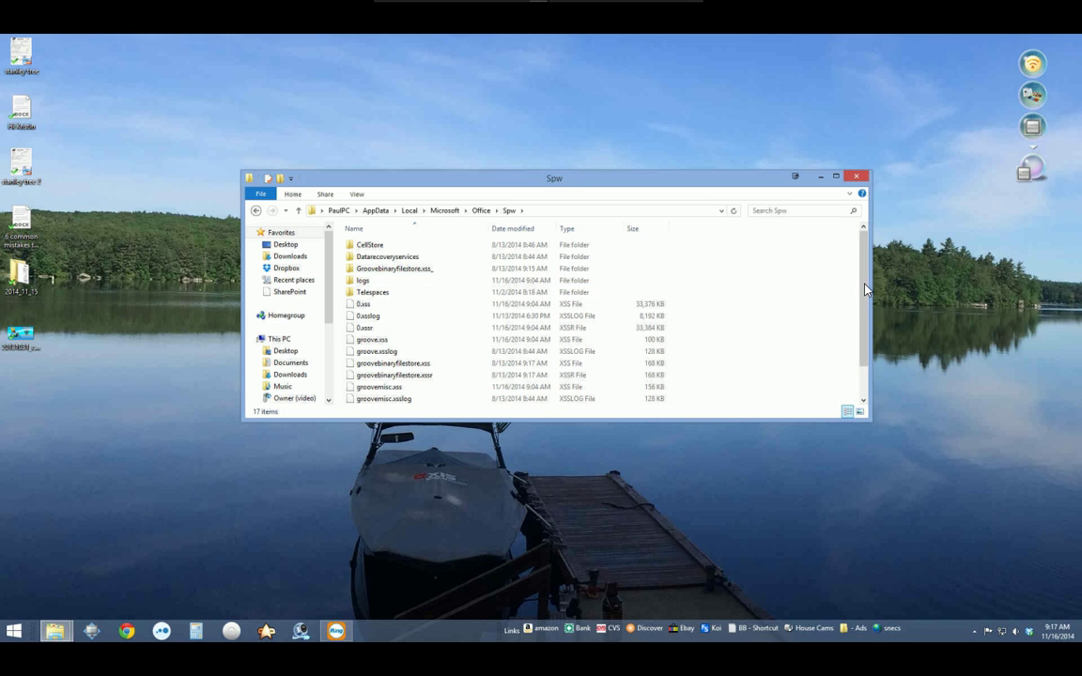
{"action": "scroll", "coordinate": [866, 289], "scroll_direction": "down", "scroll_amount": 3}
{"action": "scroll", "coordinate": [867, 289], "scroll_direction": "up", "scroll_amount": 3}
{"action": "left_click", "coordinate": [480, 211]}
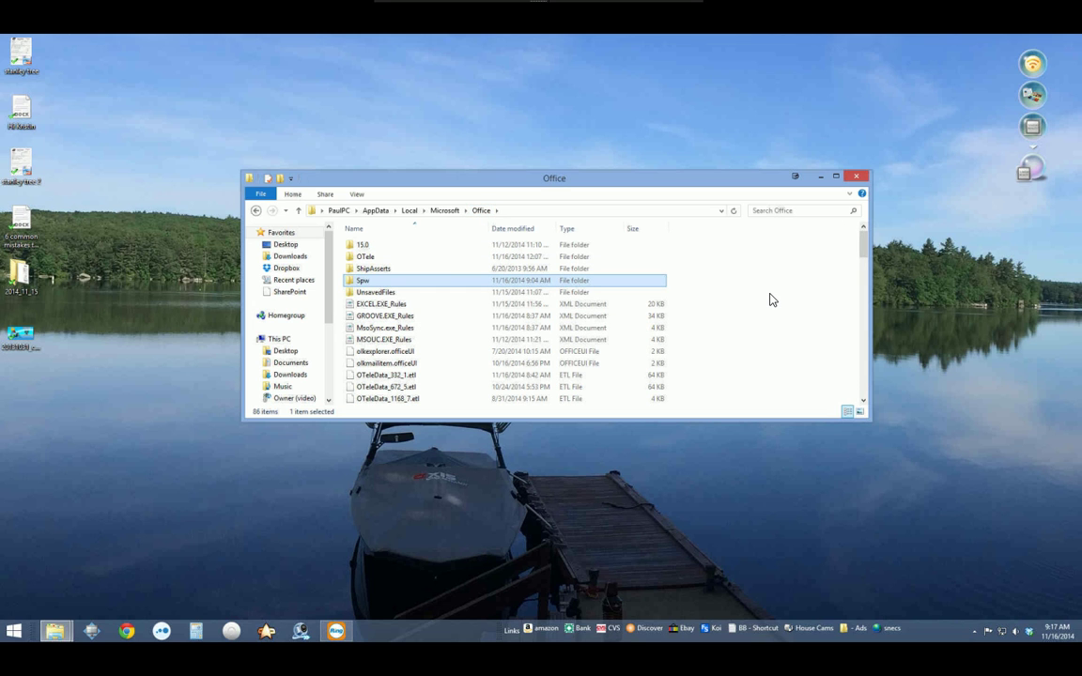
{"action": "key", "text": "Delete"}
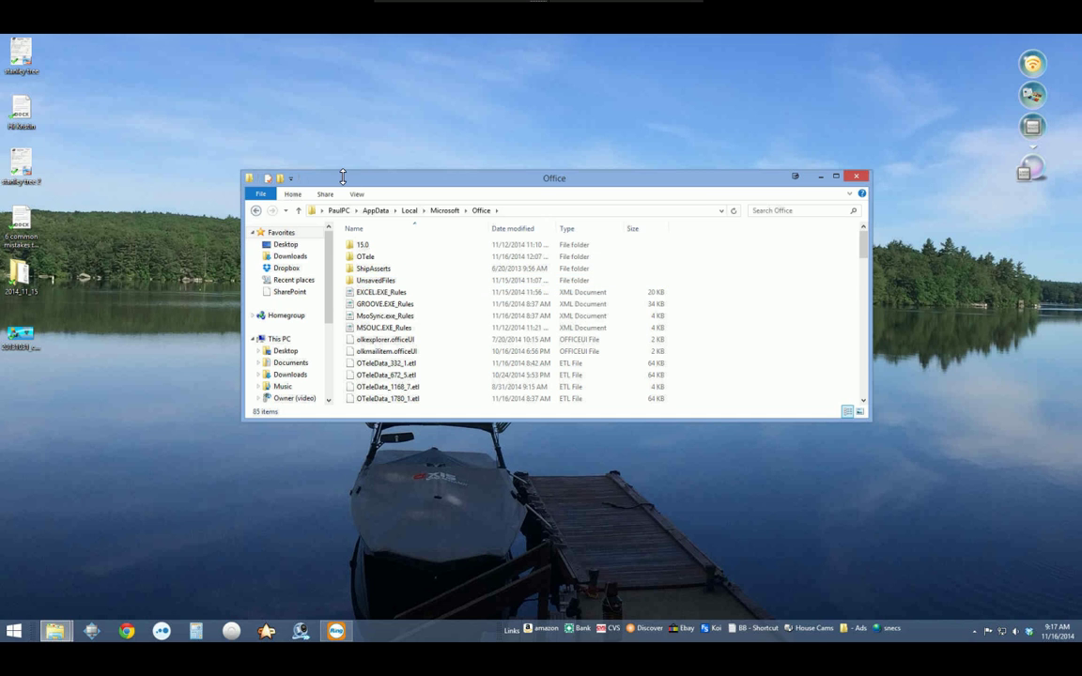
Step: Delete OfficeFileCache and OfficeFileCache.old together from the Office 15.0 folder
{"action": "left_click_drag", "start_coordinate": [324, 181], "coordinate": [332, 223]}
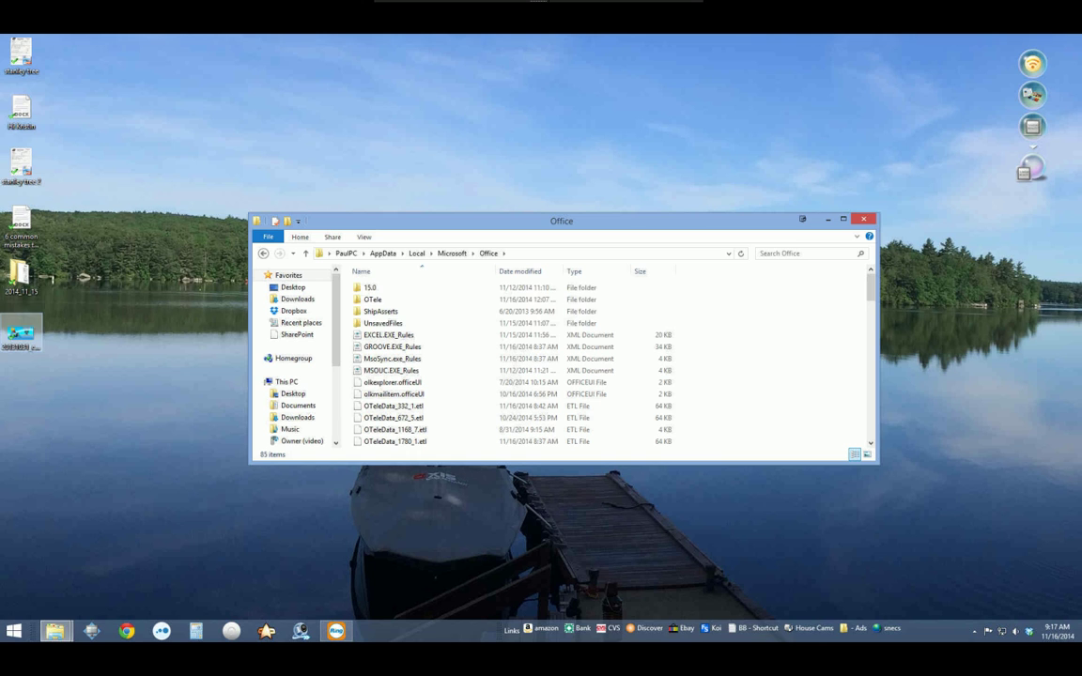
{"action": "left_click", "coordinate": [370, 287]}
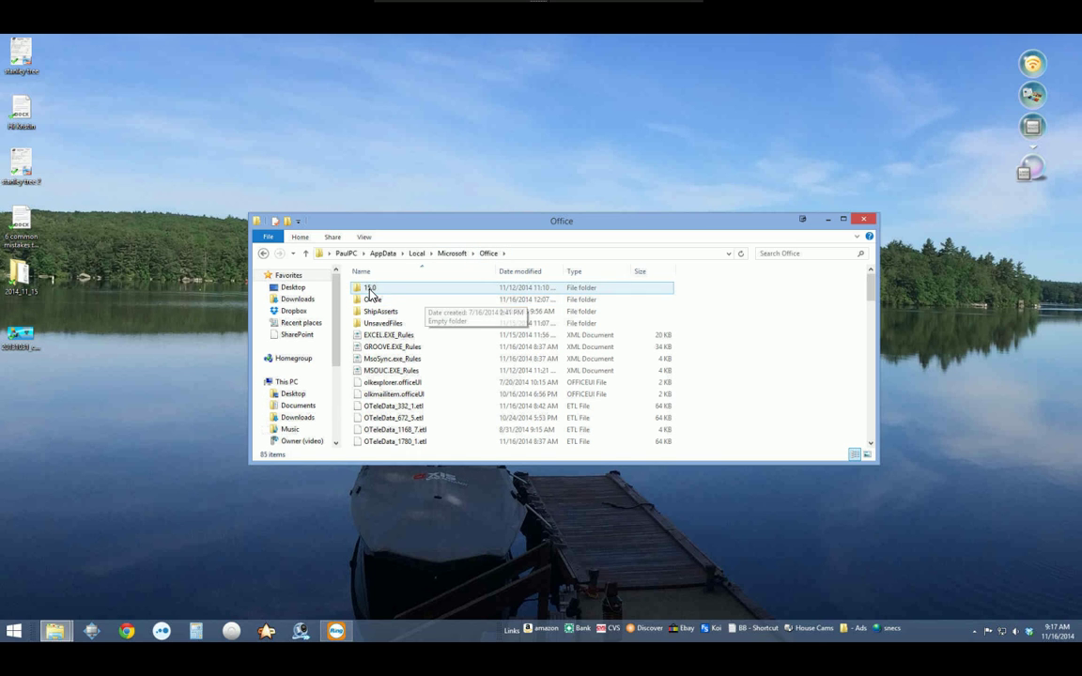
{"action": "double_click", "coordinate": [374, 290]}
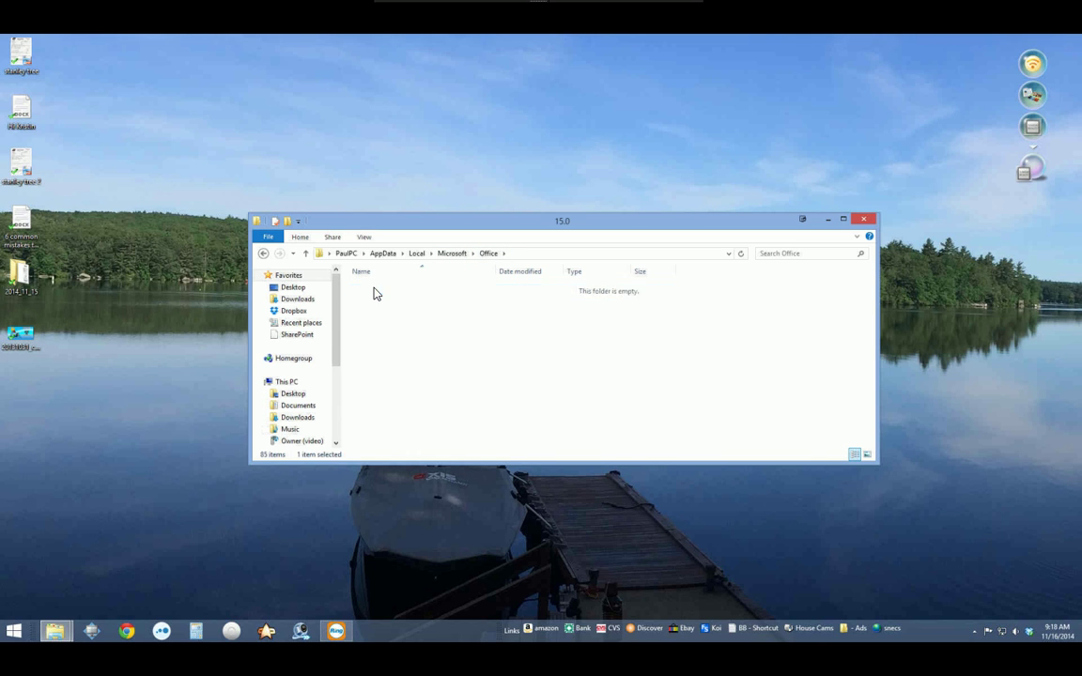
{"action": "left_click", "coordinate": [387, 300]}
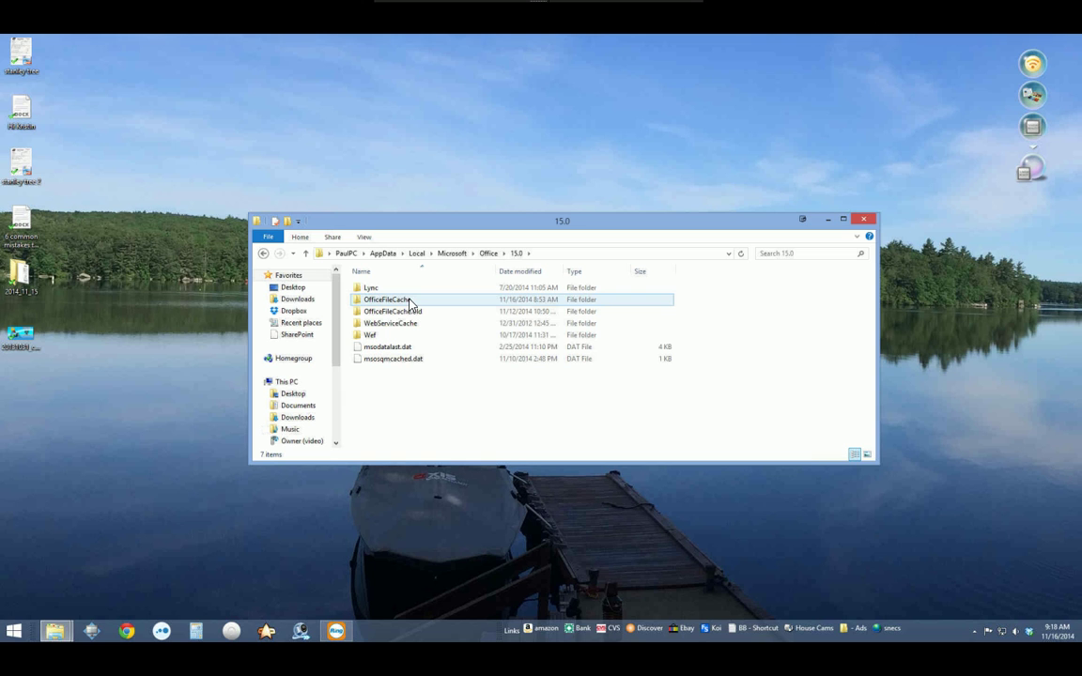
{"action": "left_click", "coordinate": [411, 301]}
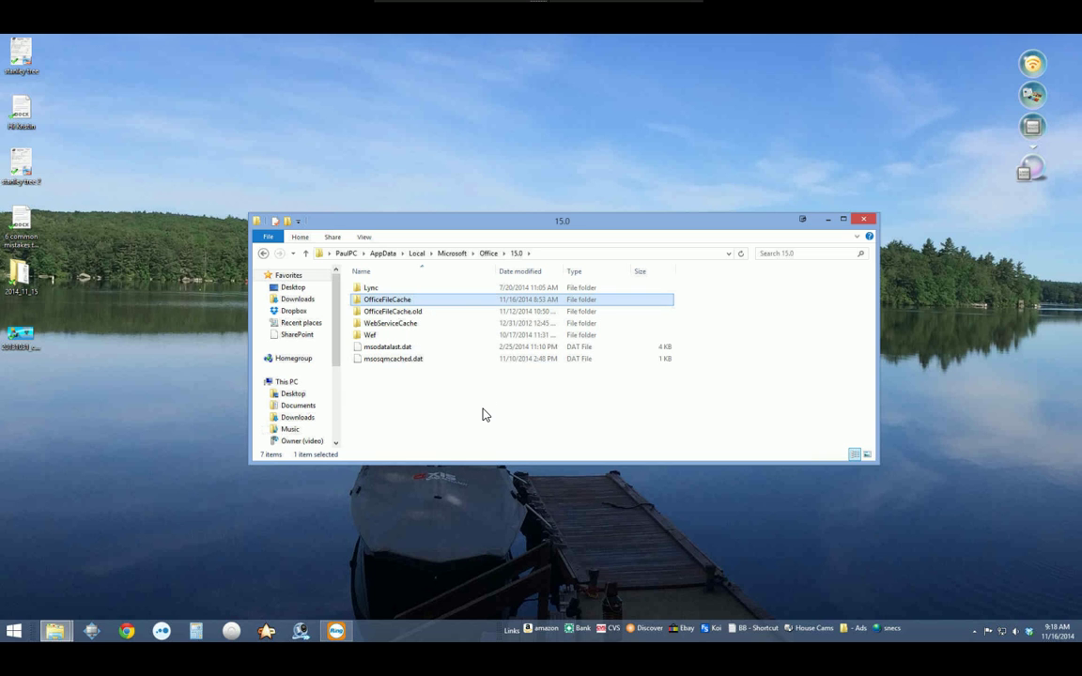
{"action": "left_click", "coordinate": [420, 313], "text": "ctrl"}
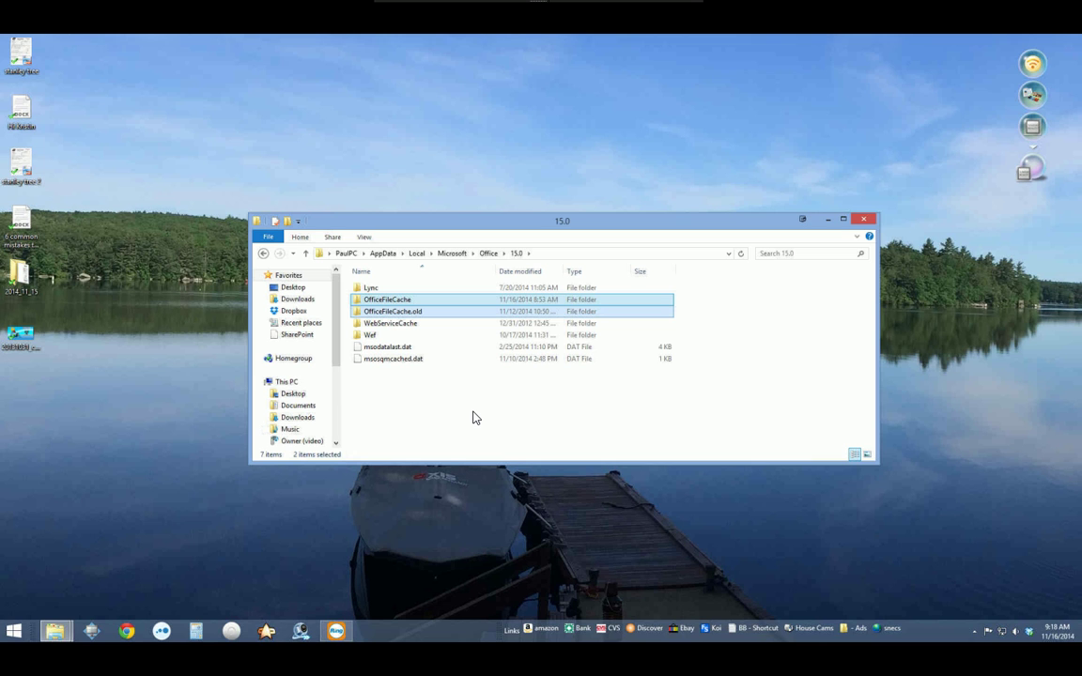
{"action": "key", "text": "Delete"}
{"action": "left_click_drag", "start_coordinate": [555, 181], "coordinate": [537, 103]}
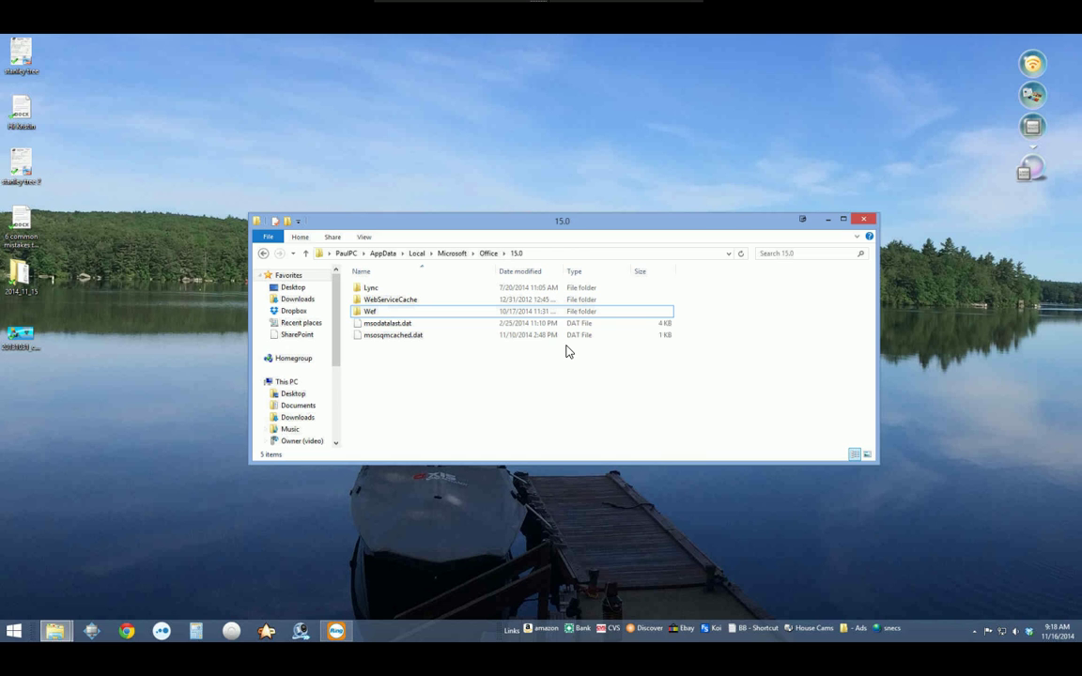
Step: Close the 15.0 folder window and restart the PC from the Start menu's power options
{"action": "left_click", "coordinate": [863, 219]}
{"action": "left_click", "coordinate": [14, 632]}
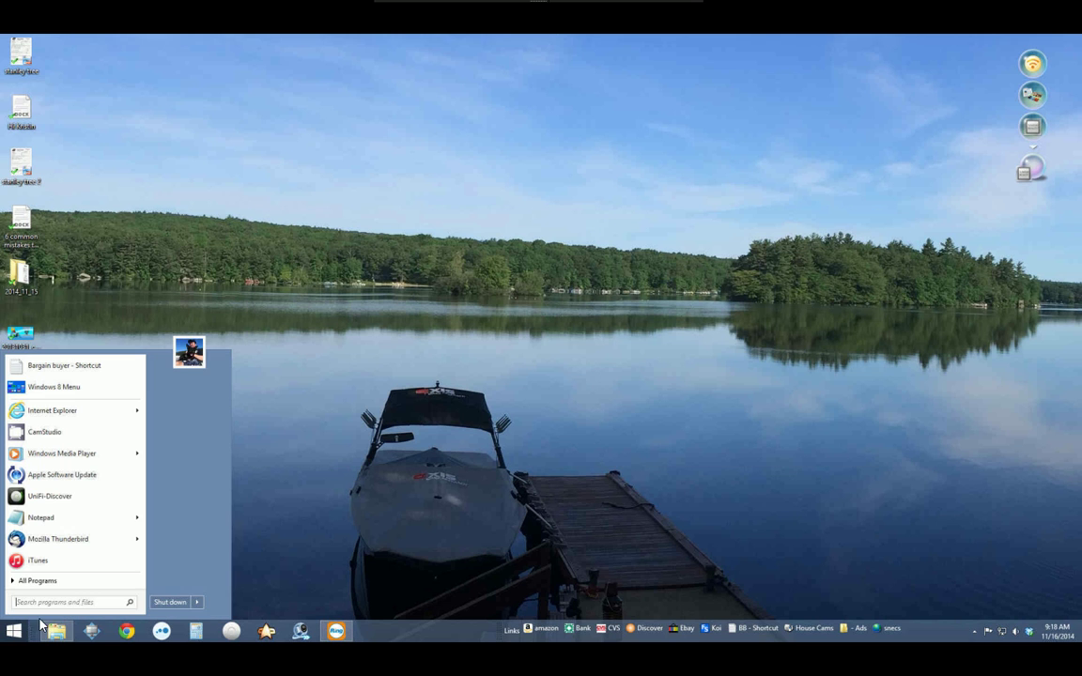
{"action": "left_click", "coordinate": [196, 602]}
{"action": "left_click", "coordinate": [234, 572]}
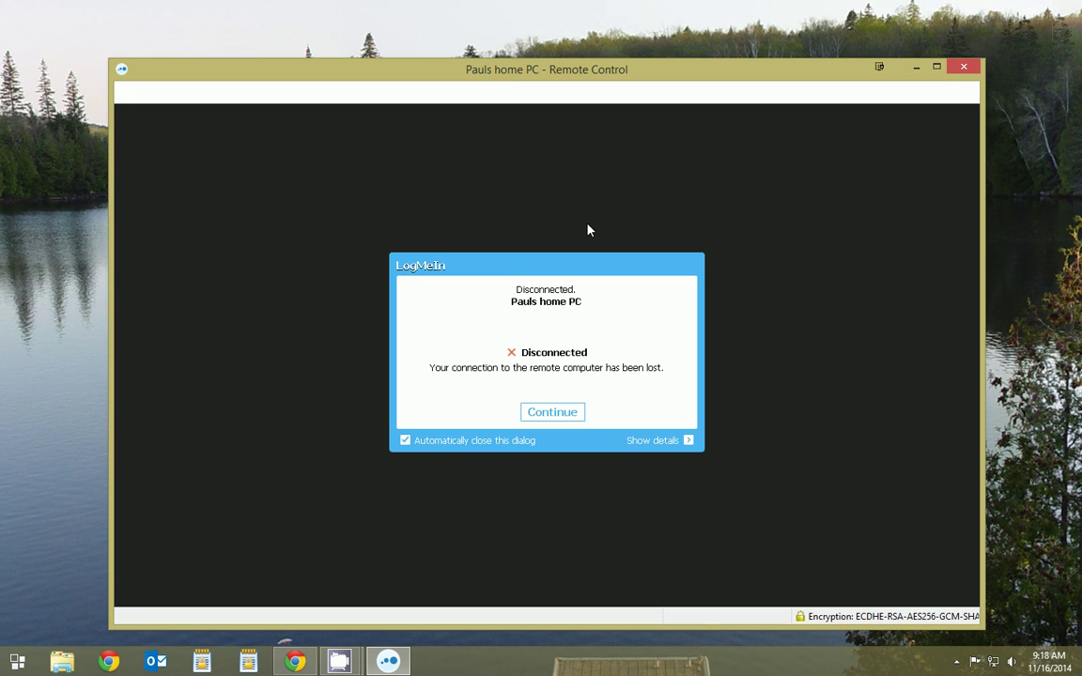
Step: Dismiss the LogMeIn Disconnected notice with Continue
{"action": "left_click", "coordinate": [553, 412]}
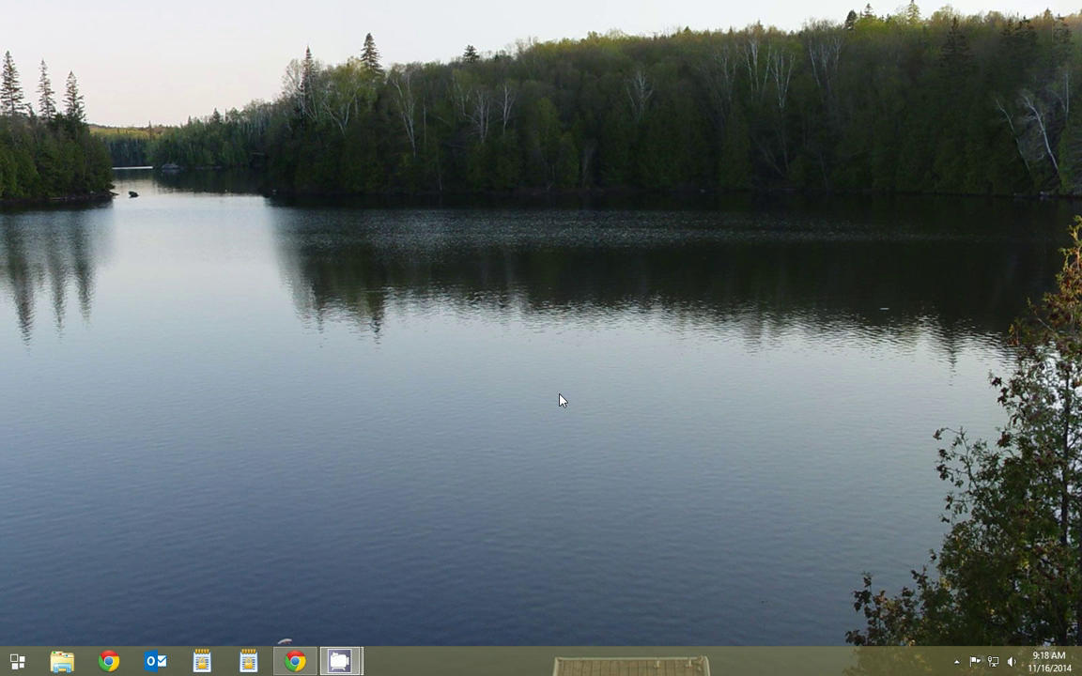